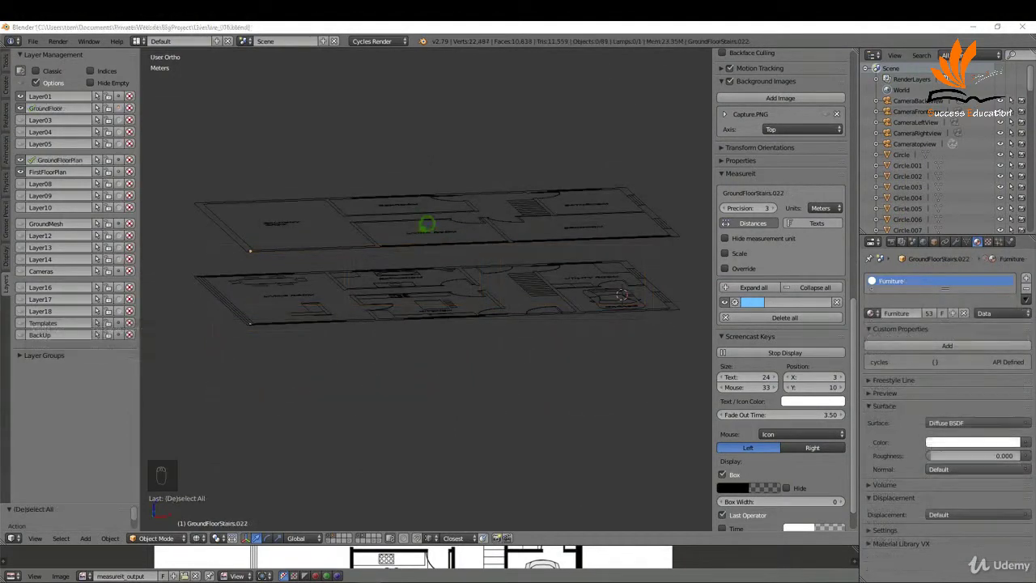
# Hide the FirstFloorPlan layer and view the GroundFloorPlan in Top Ortho, zoomed out
pyautogui.click(32, 161)
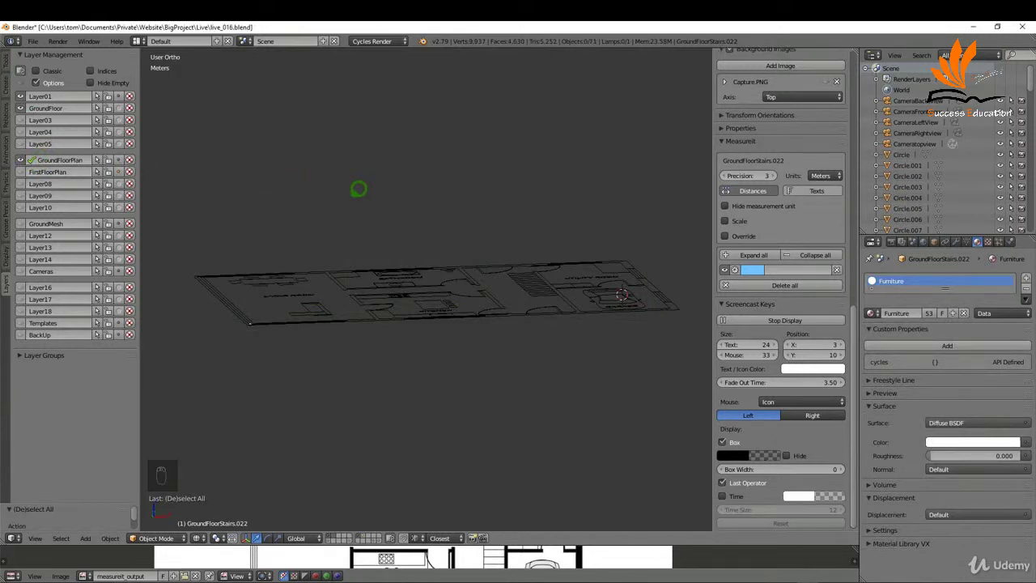
pyautogui.press('KP_7')
pyautogui.keyDown('shift'); pyautogui.scroll(-5, 475, 139); pyautogui.keyUp('shift')
pyautogui.keyDown('shift'); pyautogui.scroll(-1, 527, 194); pyautogui.keyUp('shift')
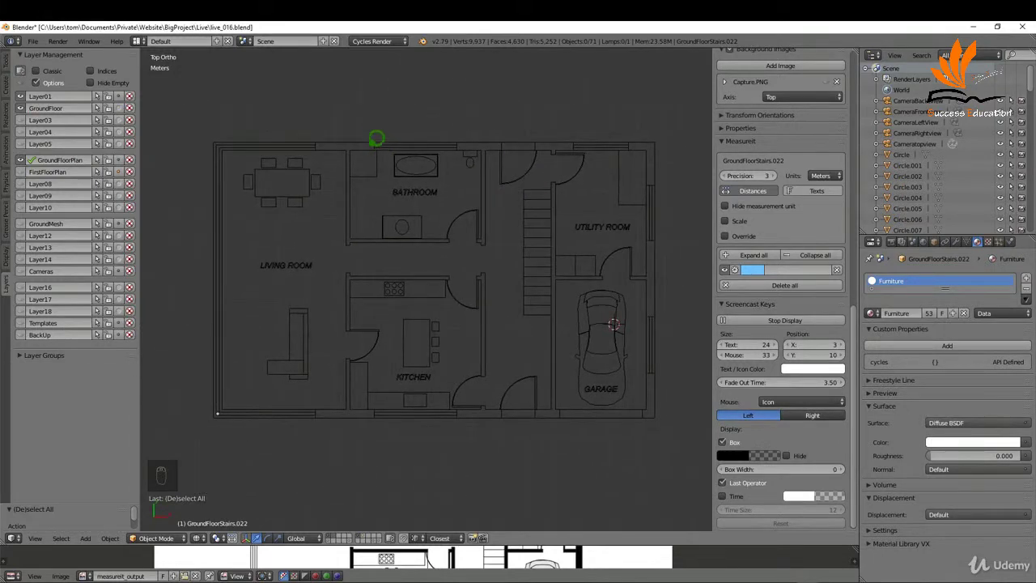
# Duplicate the GroundFloor walls and GroundFloorWindows frames in place
pyautogui.rightClick(363, 130)
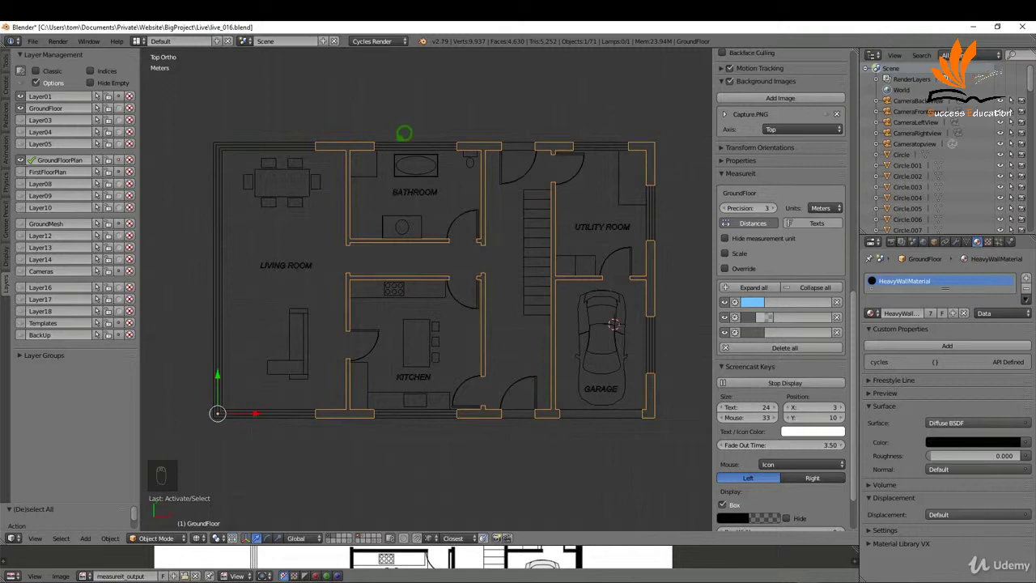
pyautogui.rightClick(405, 134)
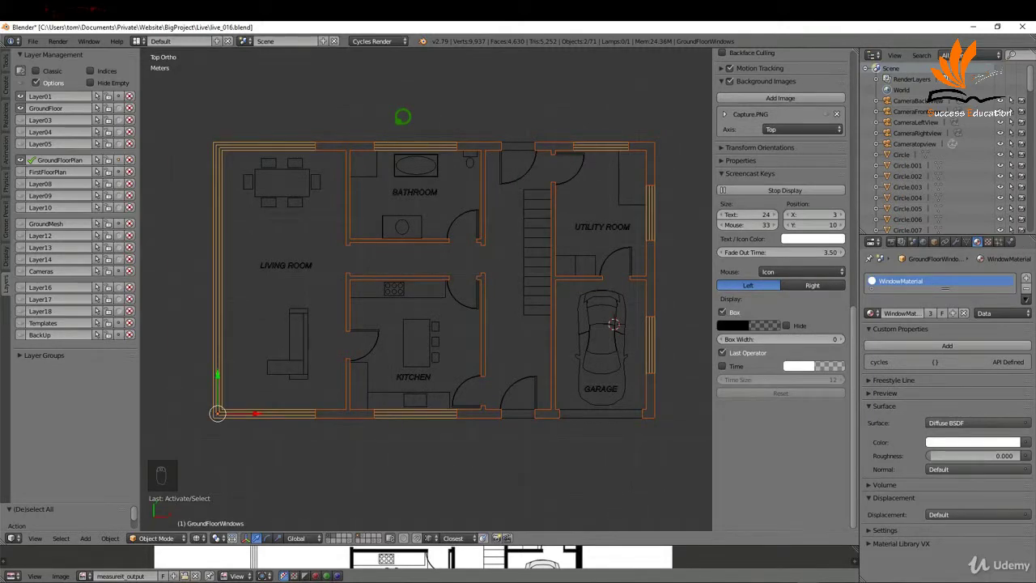
pyautogui.hotkey('shift', 'd')
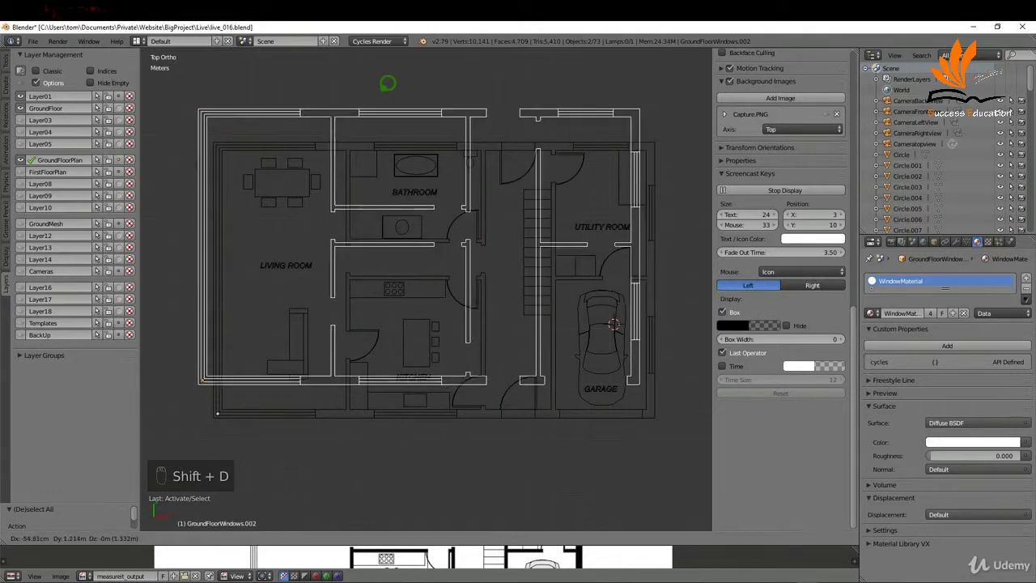
pyautogui.rightClick(387, 83)
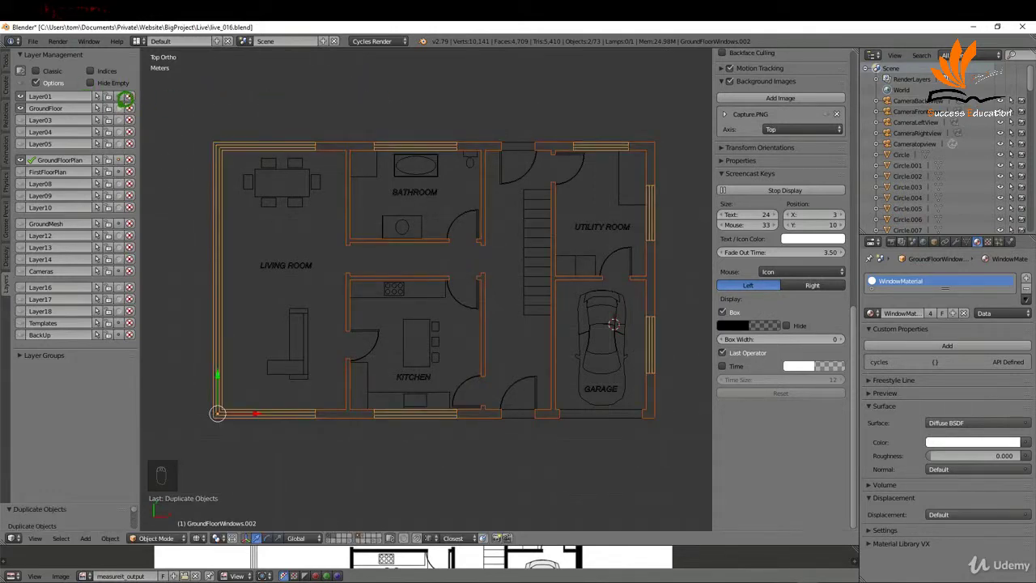
# Move the copy to Layer01, hide GroundFloorPlan, and join the copy into one mesh
pyautogui.click(126, 98)
pyautogui.click(22, 160)
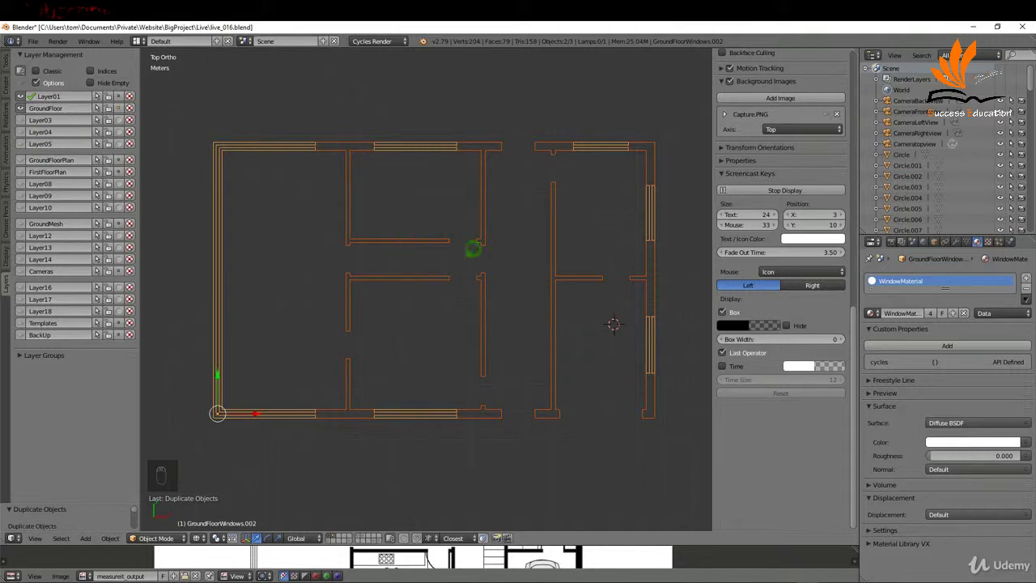
pyautogui.hotkey('ctrl', 'j')
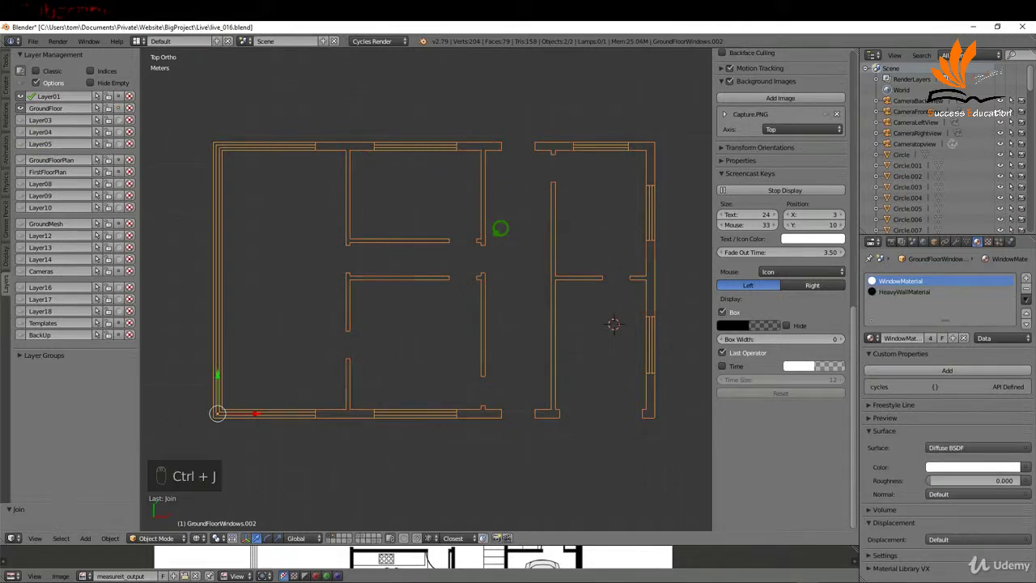
# Enter Edit Mode and select the bottom wall's corner vertices on both ends
pyautogui.hotkey('ctrl', 'Tab')
pyautogui.click(545, 227)
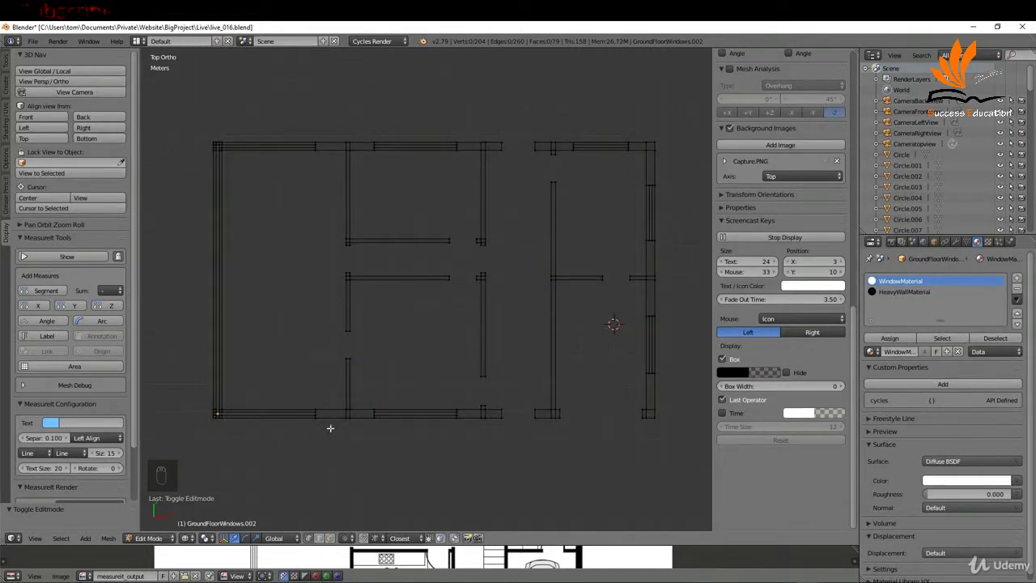
pyautogui.rightClick(215, 418)
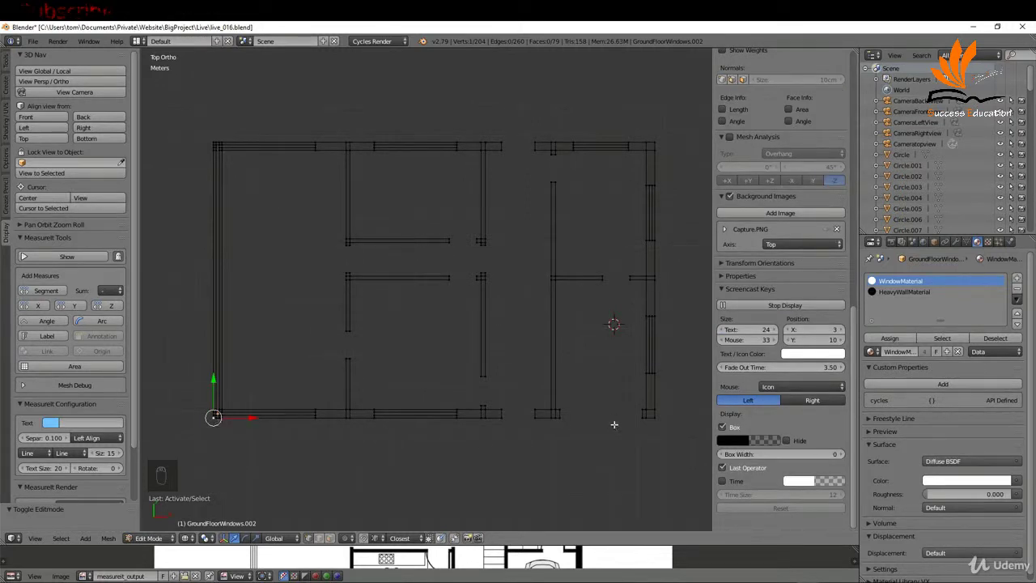
pyautogui.keyDown('shift'); pyautogui.rightClick(661, 424); pyautogui.keyUp('shift')
pyautogui.keyDown('shift'); pyautogui.rightClick(222, 418); pyautogui.keyUp('shift')
pyautogui.keyDown('shift'); pyautogui.rightClick(313, 418); pyautogui.keyUp('shift')
pyautogui.keyDown('shift'); pyautogui.rightClick(638, 420); pyautogui.keyUp('shift')
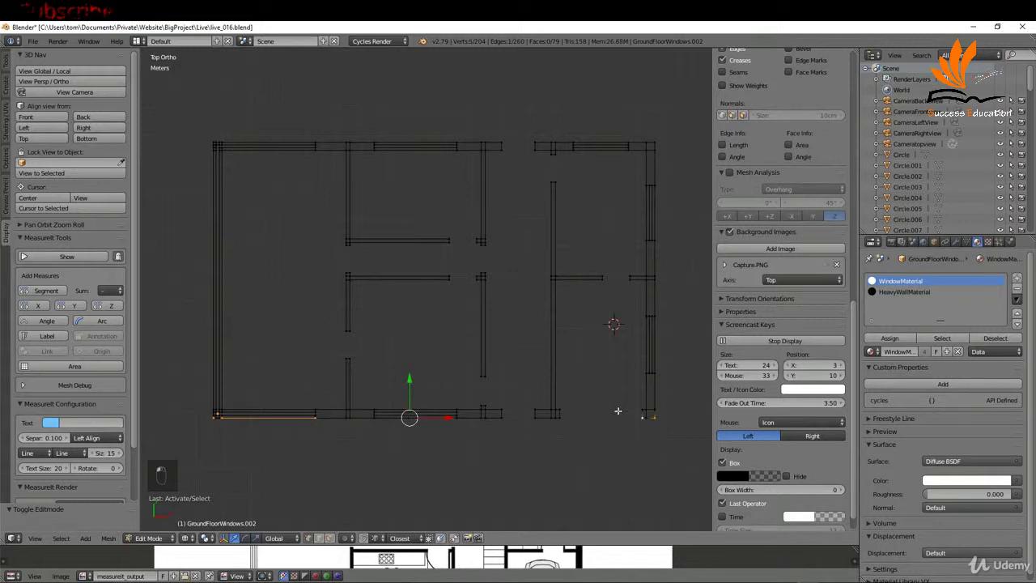
# Add the bottom wall's window-opening and wall-corner vertices to the selection
pyautogui.keyDown('shift'); pyautogui.rightClick(567, 419); pyautogui.keyUp('shift')
pyautogui.keyDown('shift'); pyautogui.rightClick(528, 420); pyautogui.keyUp('shift')
pyautogui.keyDown('shift'); pyautogui.rightClick(510, 418); pyautogui.keyUp('shift')
pyautogui.keyDown('shift'); pyautogui.rightClick(373, 423); pyautogui.keyUp('shift')
pyautogui.scroll(10, 447, 421)
pyautogui.keyDown('shift'); pyautogui.rightClick(462, 387); pyautogui.keyUp('shift')
pyautogui.scroll(-8, 469, 380)
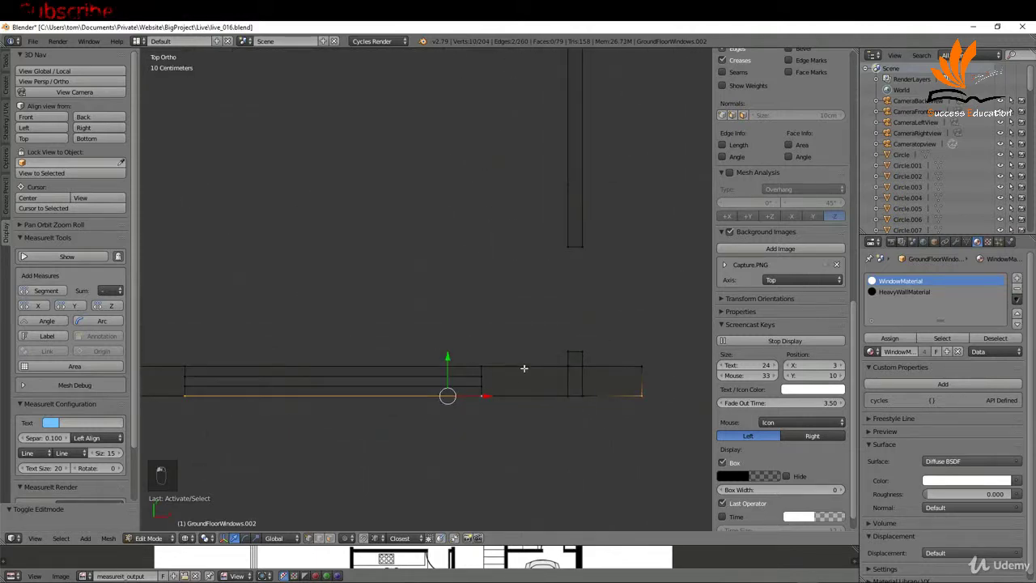
pyautogui.scroll(-5, 530, 368)
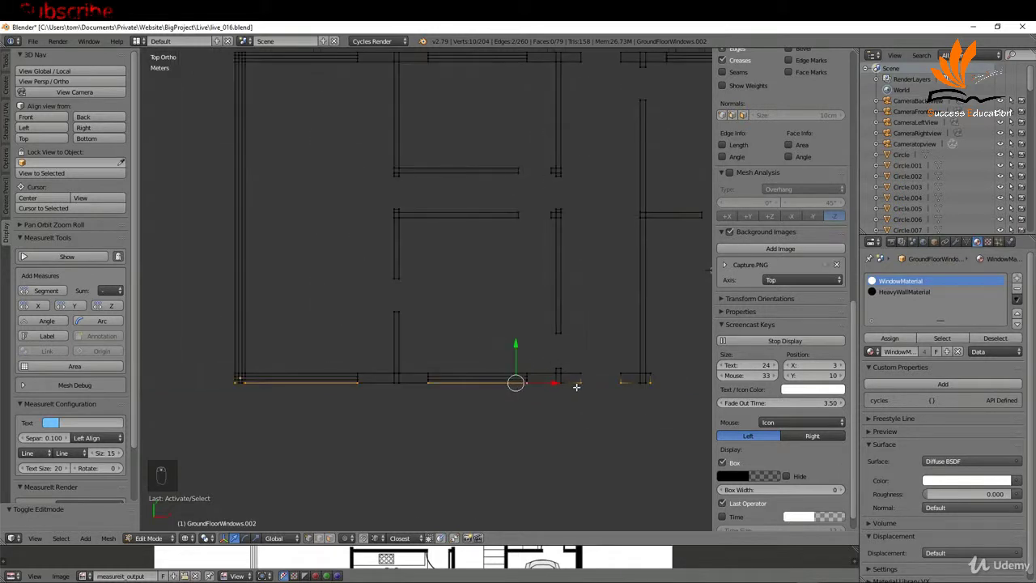
pyautogui.keyDown('shift'); pyautogui.moveTo(465, 370); pyautogui.dragTo(469, 389, button='middle'); pyautogui.keyUp('shift')
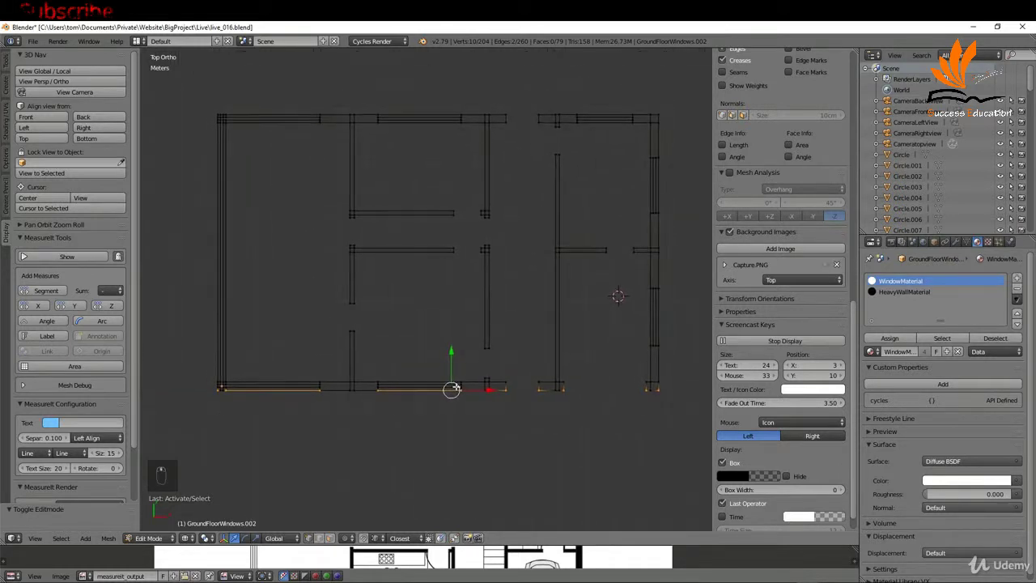
# Duplicate the selected edges in place, separate them into a new mesh, and return to Object Mode
pyautogui.hotkey('shift', 'd')
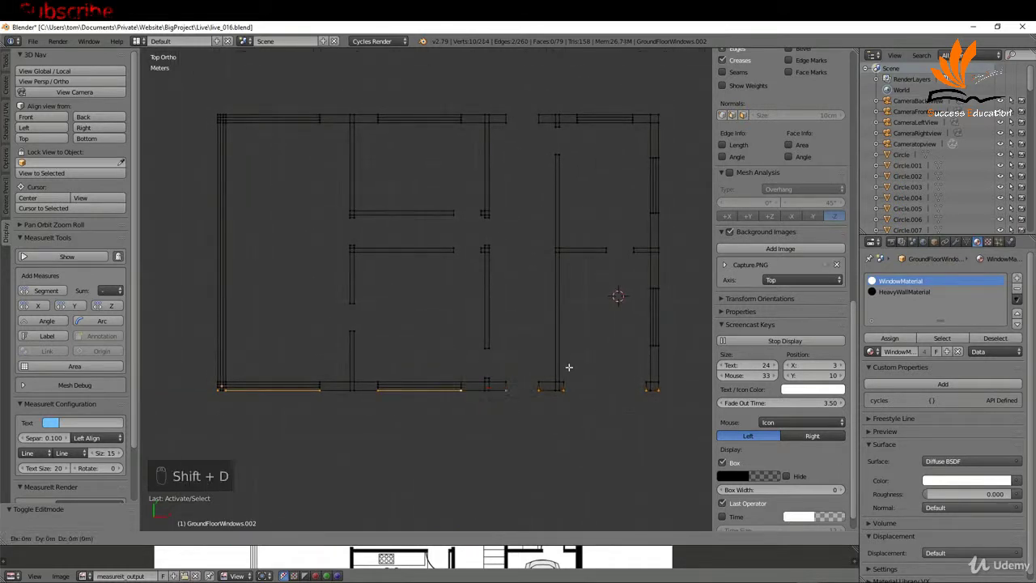
pyautogui.rightClick(550, 322)
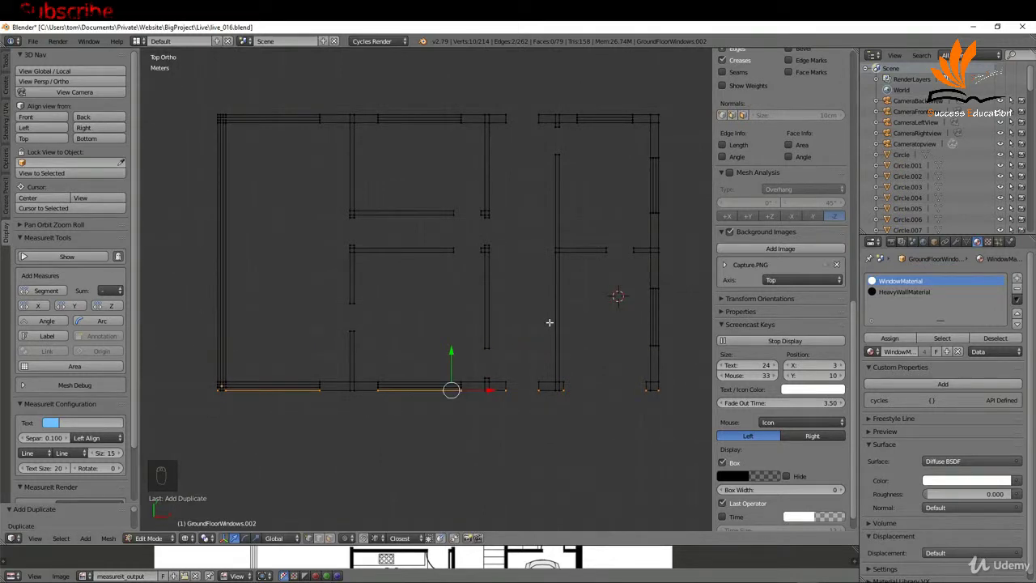
pyautogui.press('p')
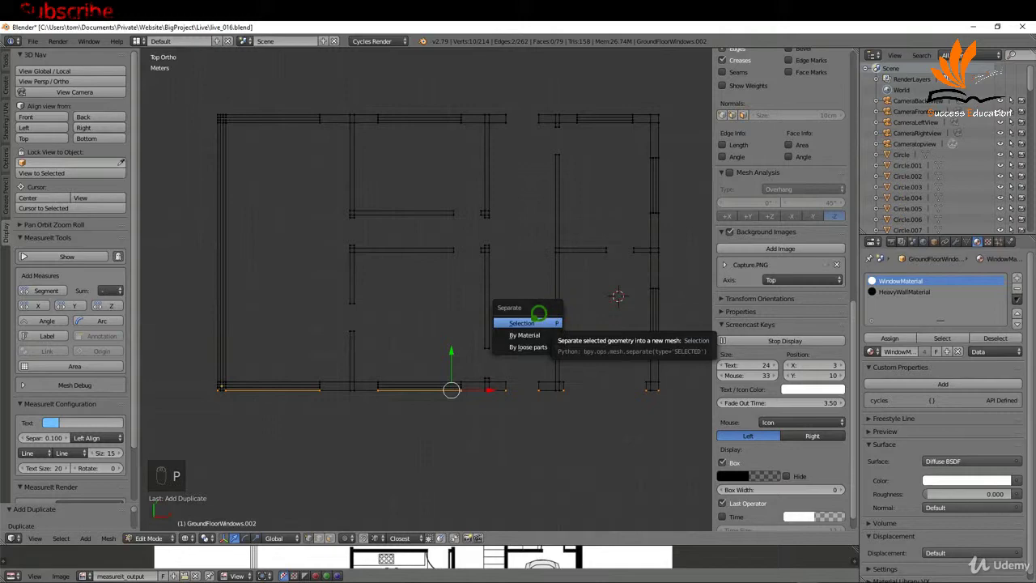
pyautogui.click(531, 322)
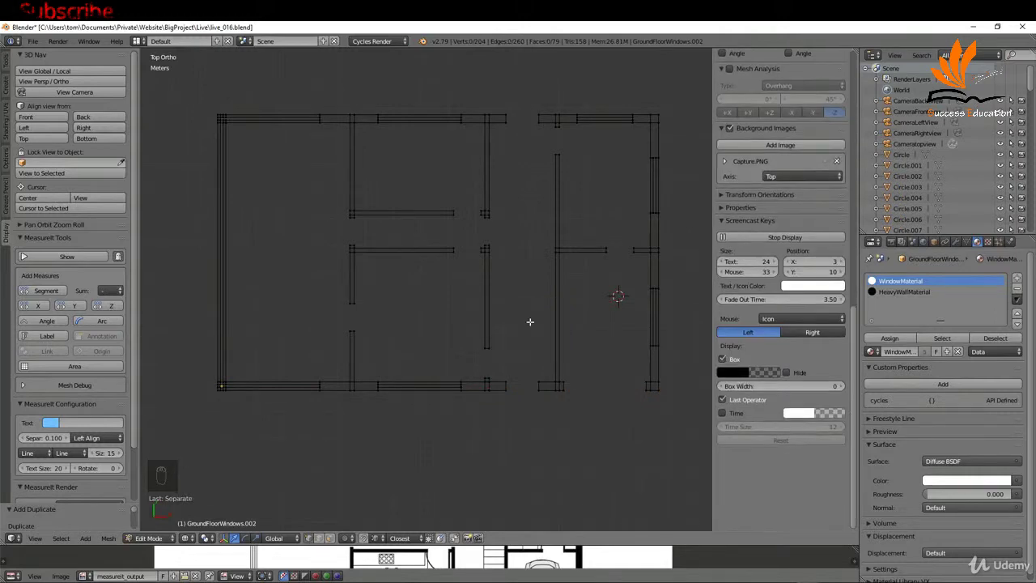
pyautogui.press('Tab')
pyautogui.click(470, 313)
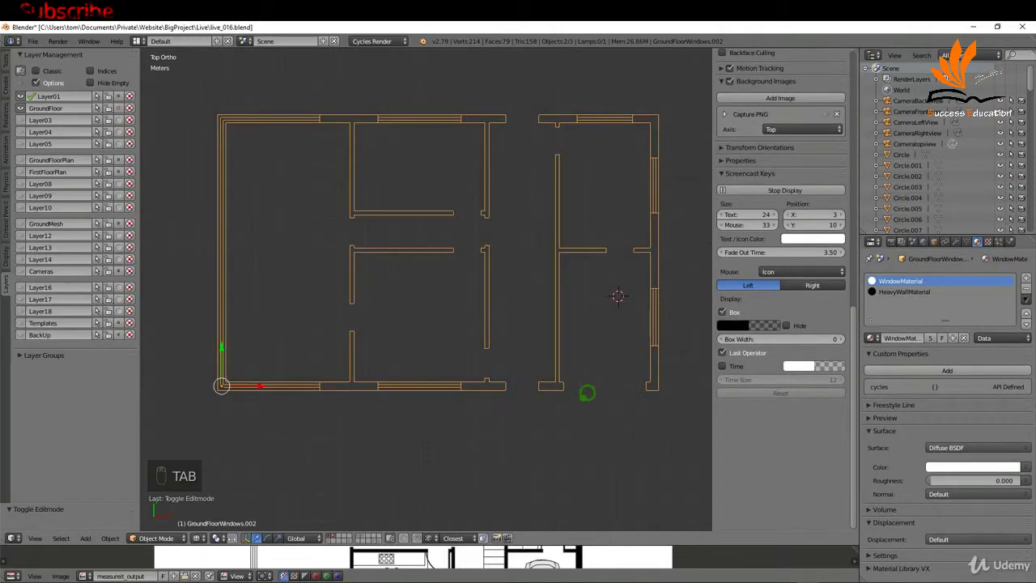
# Edit the separated window-edge mesh and join the two bottom-right corner vertices with an edge
pyautogui.rightClick(517, 382)
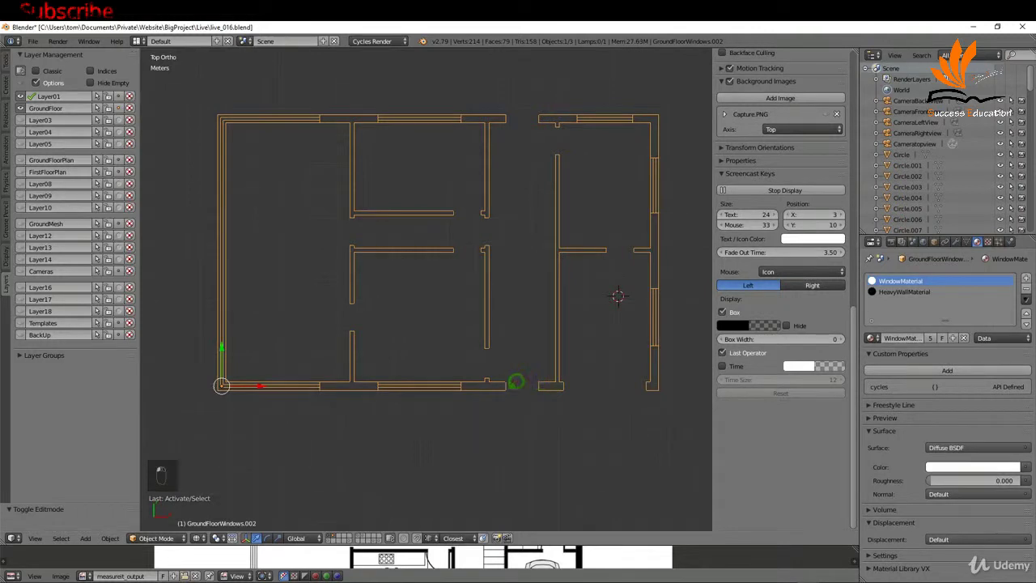
pyautogui.rightClick(454, 379)
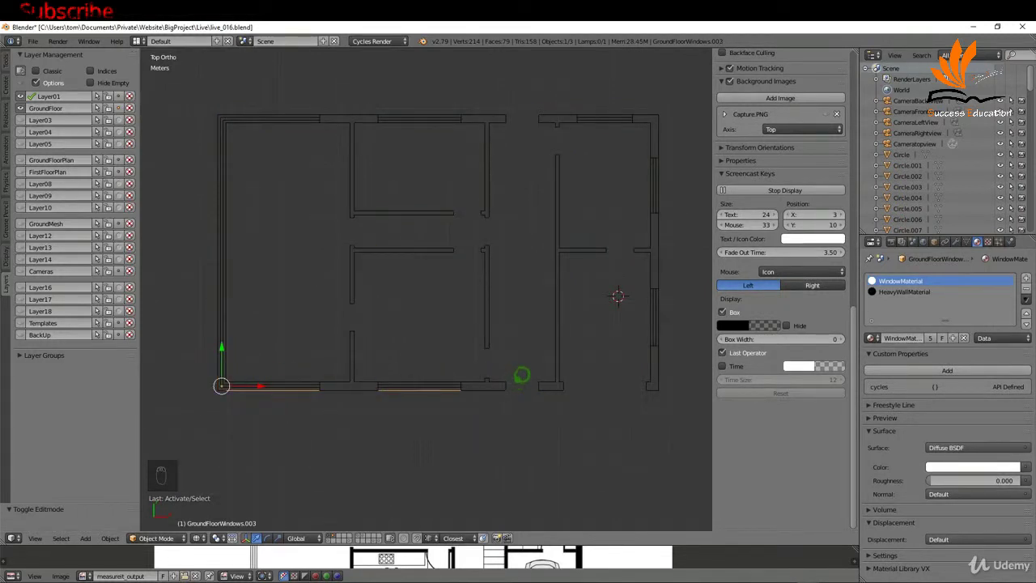
pyautogui.press('Tab')
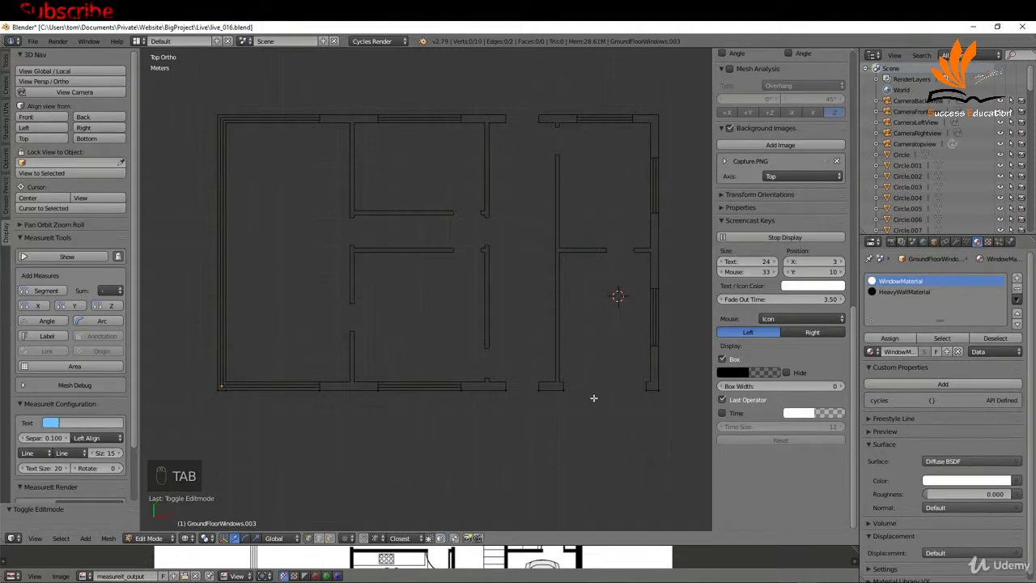
pyautogui.rightClick(661, 405)
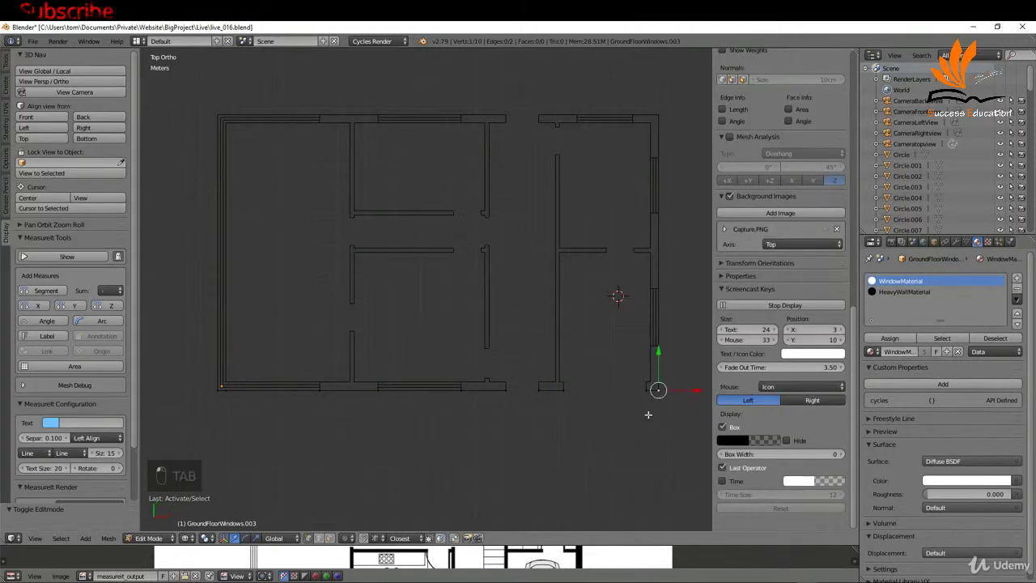
pyautogui.keyDown('shift'); pyautogui.rightClick(645, 396); pyautogui.keyUp('shift')
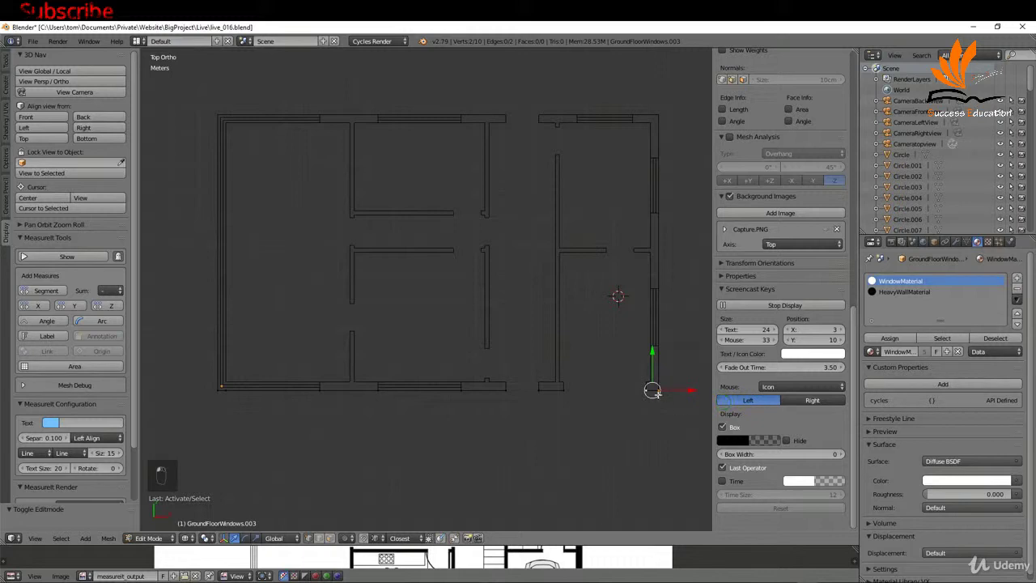
pyautogui.press('f')
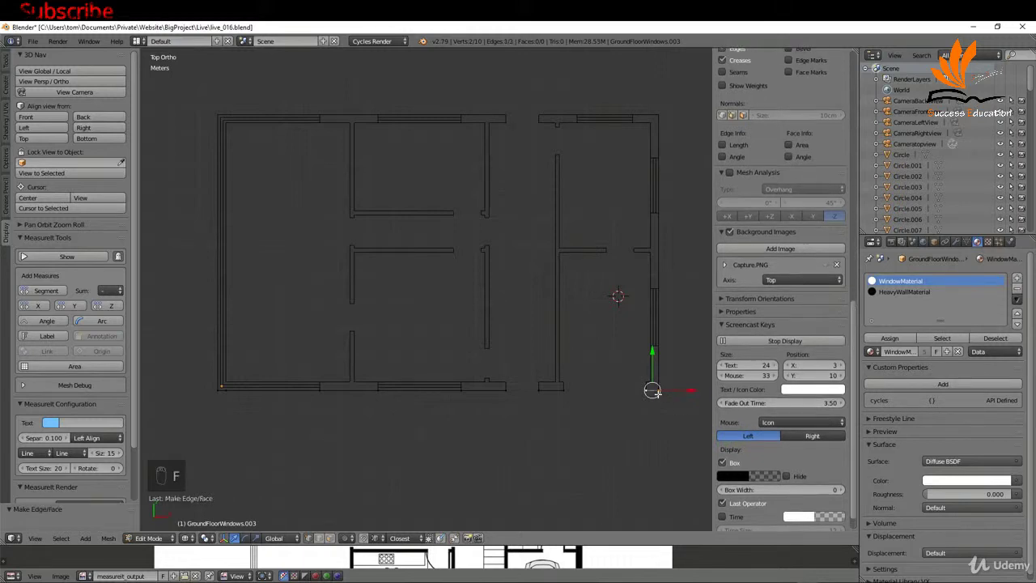
# Connect four more neighbouring vertex pairs along the front wall with edges, working leftward
pyautogui.rightClick(580, 390)
pyautogui.keyDown('shift'); pyautogui.rightClick(564, 391); pyautogui.keyUp('shift')
pyautogui.press('f')
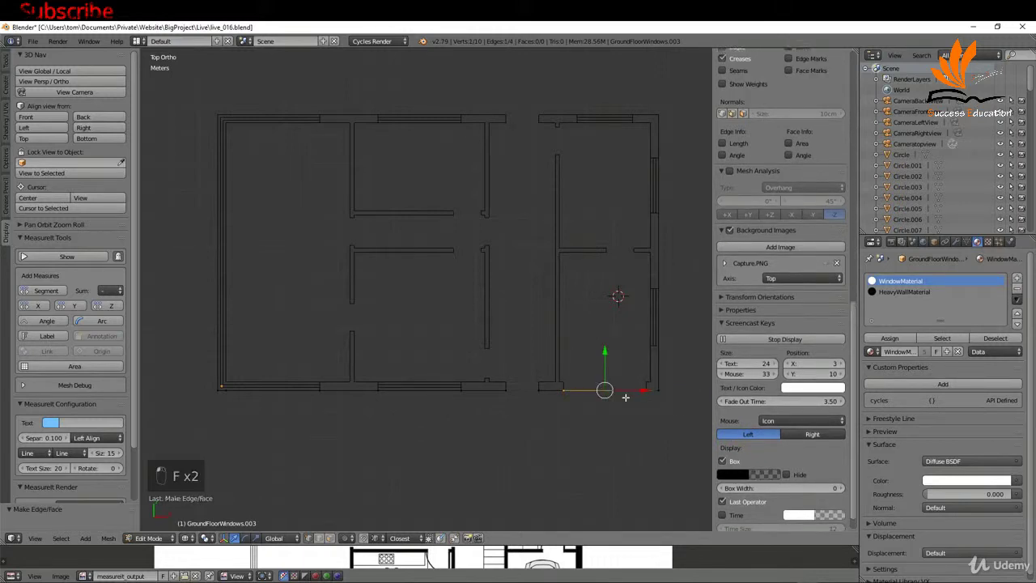
pyautogui.rightClick(540, 390)
pyautogui.keyDown('shift'); pyautogui.rightClick(563, 391); pyautogui.keyUp('shift')
pyautogui.press('f')
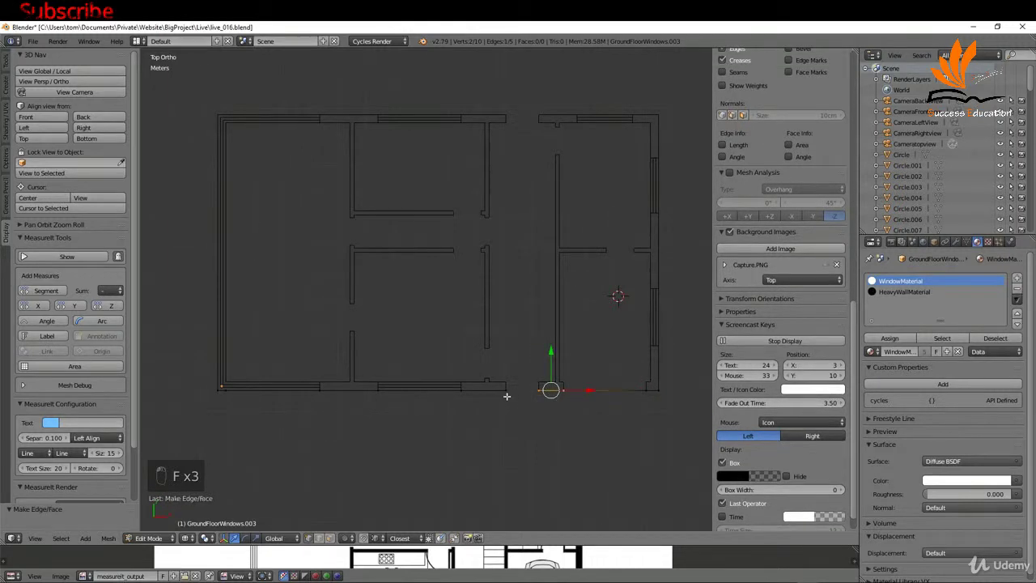
pyautogui.rightClick(507, 393)
pyautogui.keyDown('shift'); pyautogui.rightClick(540, 392); pyautogui.keyUp('shift')
pyautogui.press('f')
pyautogui.rightClick(467, 395)
pyautogui.keyDown('shift'); pyautogui.rightClick(505, 396); pyautogui.keyUp('shift')
pyautogui.press('f')
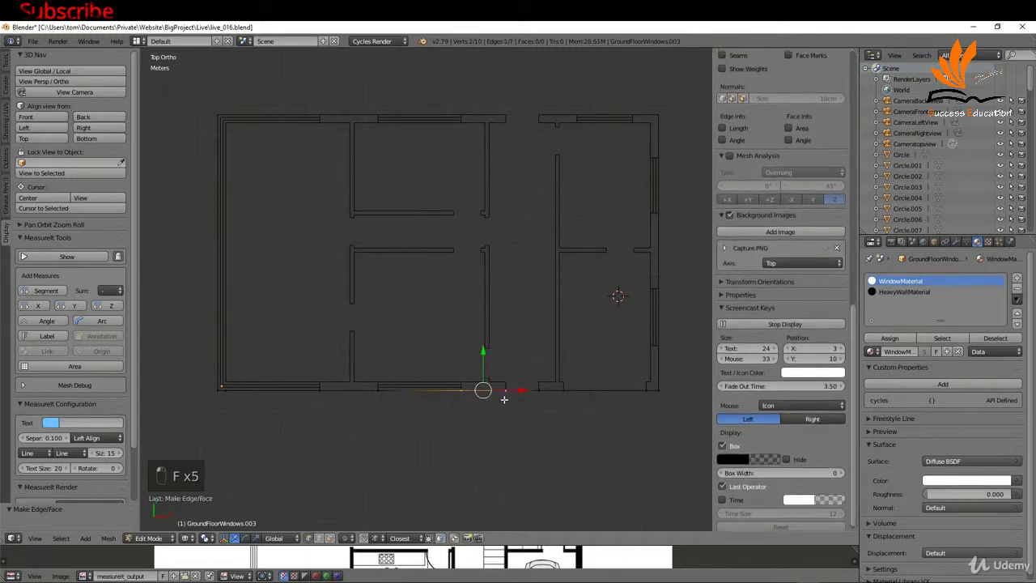
# Close the remaining gaps up to the bottom-left corner vertex, then select the whole wall line
pyautogui.rightClick(379, 394)
pyautogui.keyDown('shift'); pyautogui.rightClick(456, 396); pyautogui.keyUp('shift')
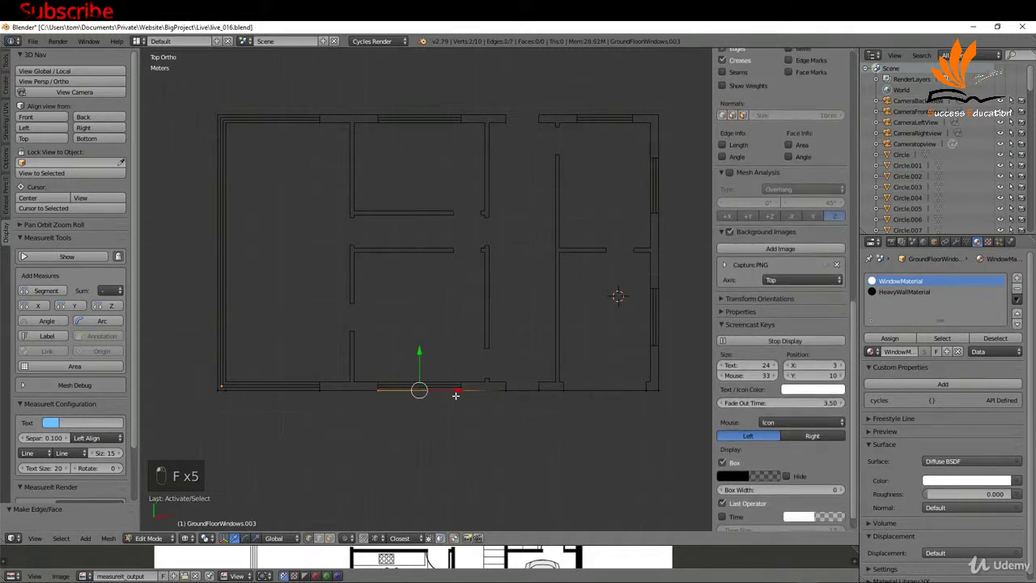
pyautogui.press('a')
pyautogui.press('a')
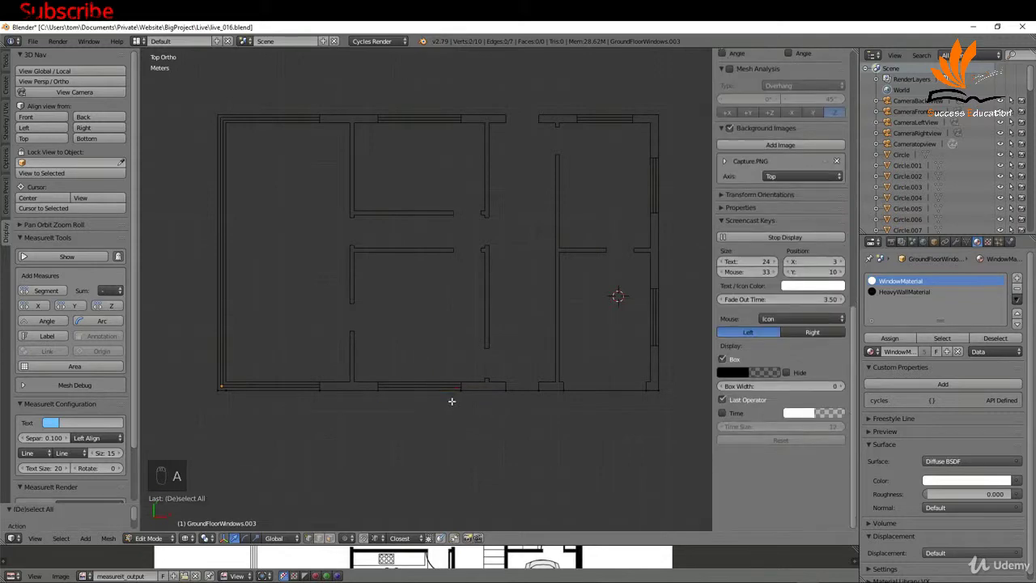
pyautogui.press('a')
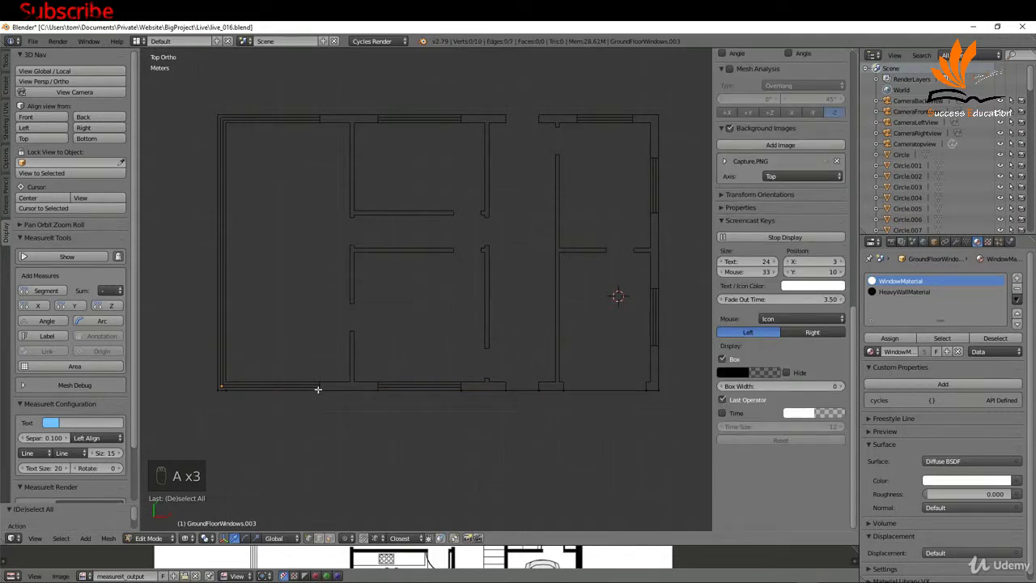
pyautogui.rightClick(317, 389)
pyautogui.rightClick(354, 393)
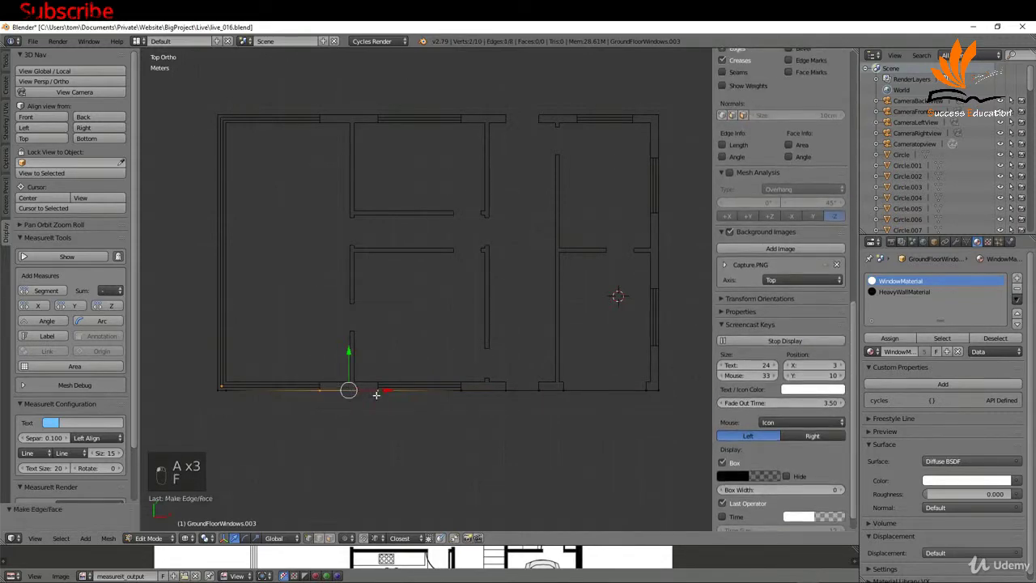
pyautogui.press('f')
pyautogui.press('a')
pyautogui.press('a')
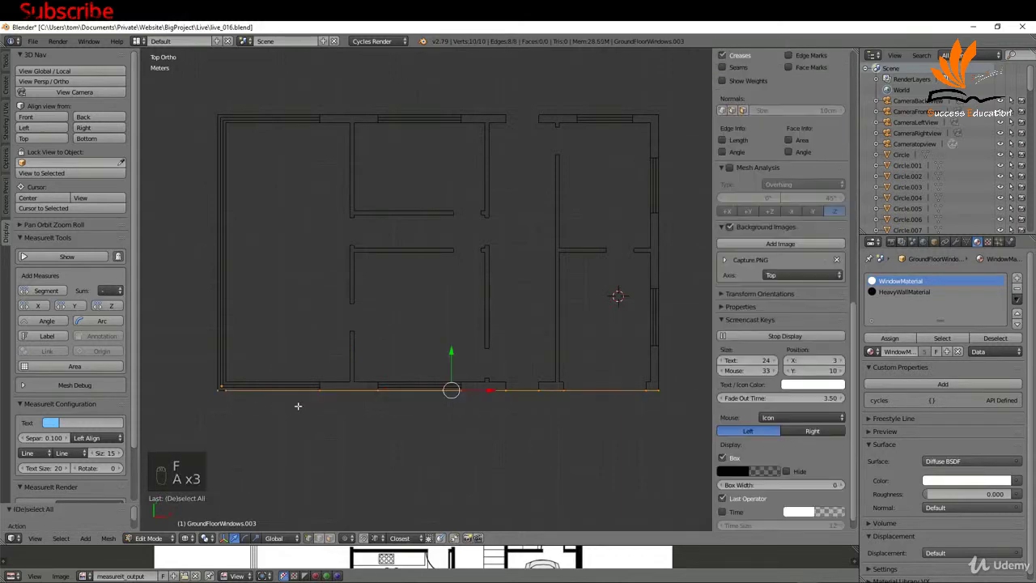
pyautogui.press('a')
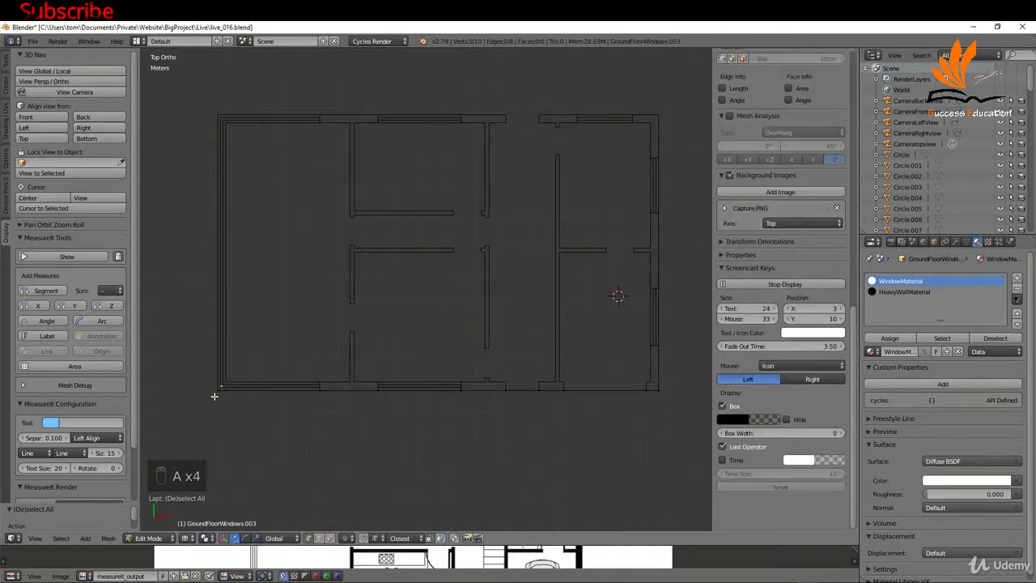
pyautogui.rightClick(220, 392)
pyautogui.press('f')
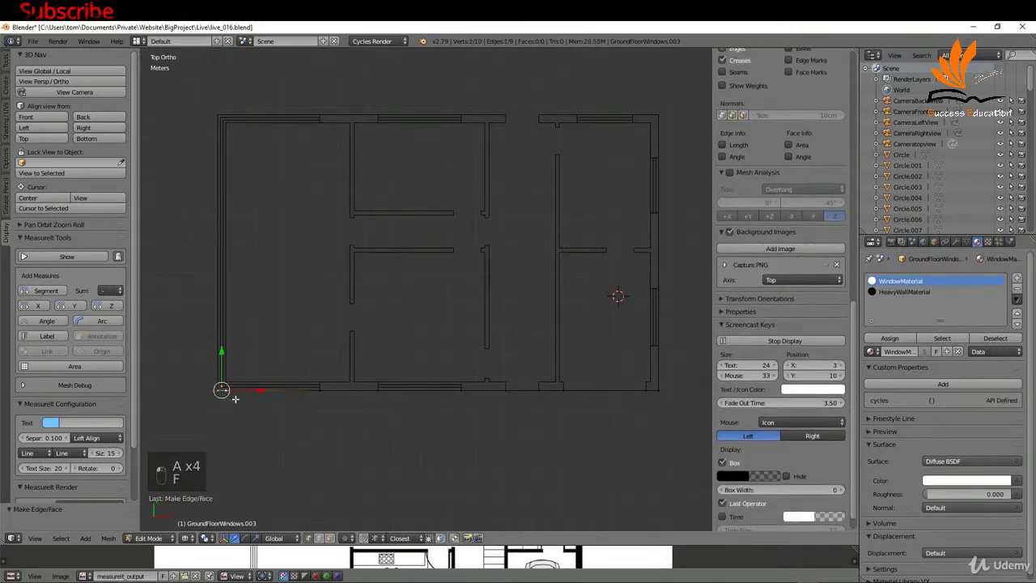
pyautogui.press('a')
pyautogui.press('a')
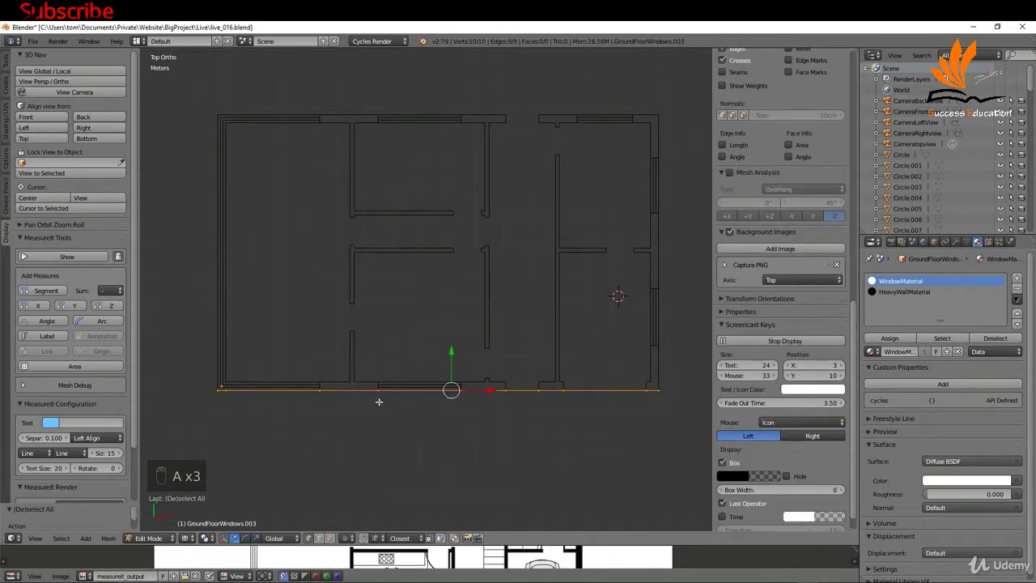
# Remove doubles on the wall line and switch to Front view
pyautogui.press('w')
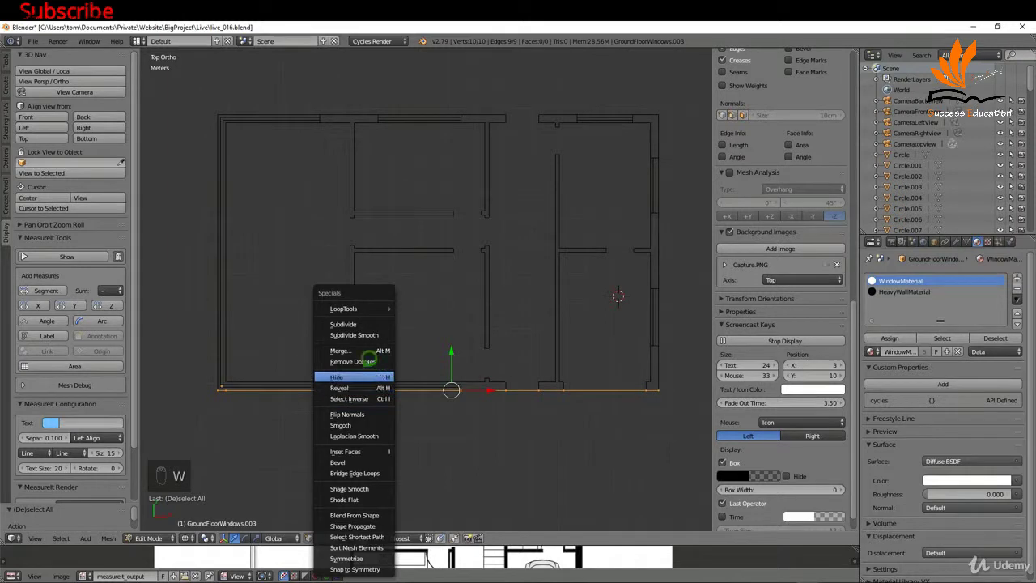
pyautogui.click(361, 362)
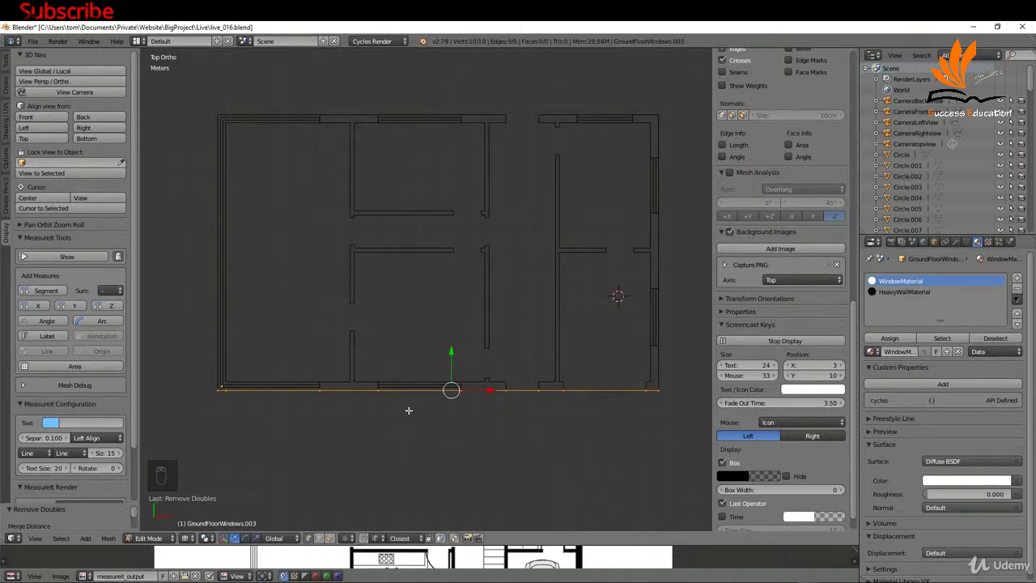
pyautogui.press('KP_1')
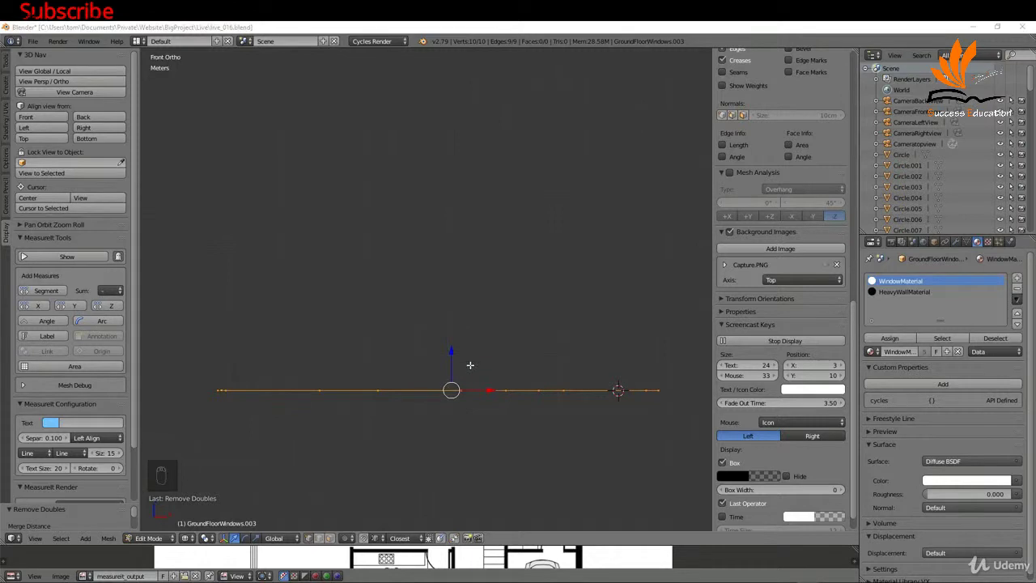
pyautogui.click(485, 335)
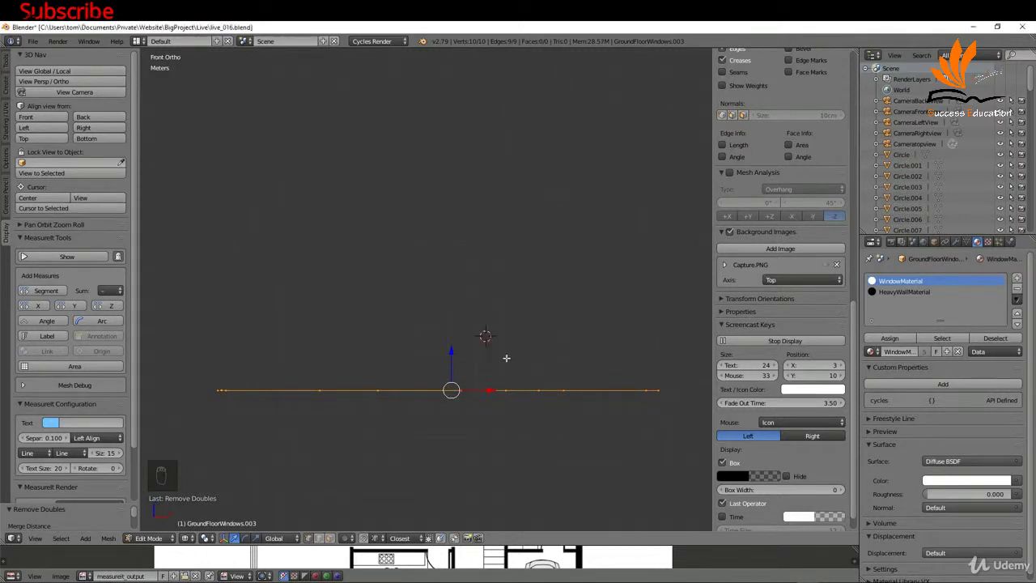
# Extrude the wall line 0.52 m upward along Z
pyautogui.press('e')
pyautogui.press('z')
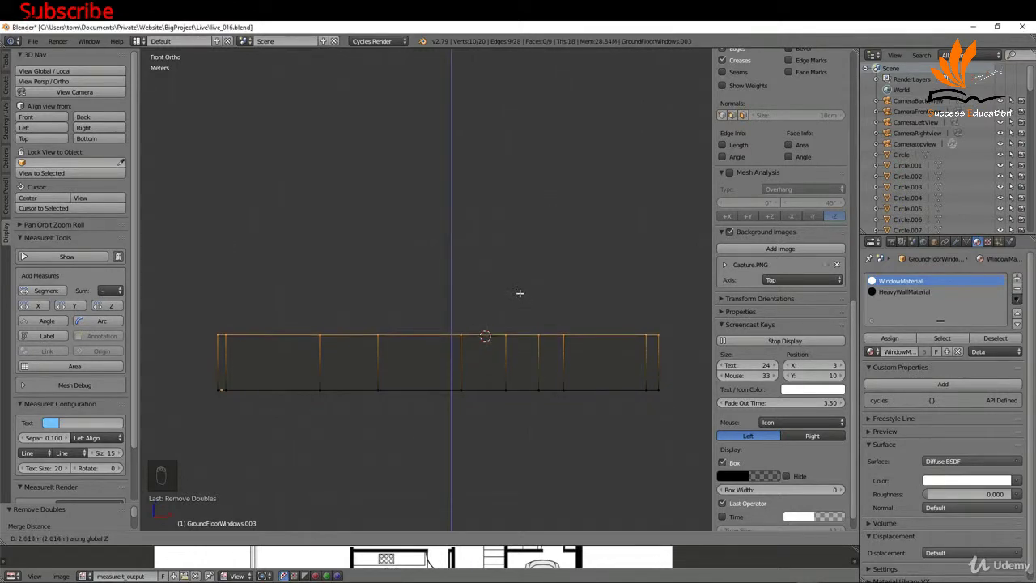
pyautogui.press('-')
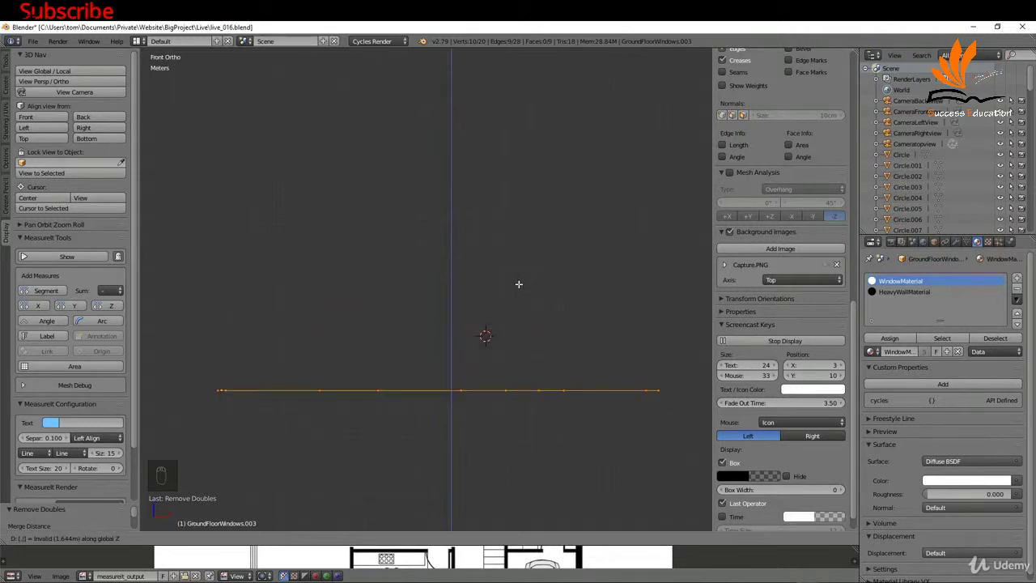
pyautogui.press('BackSpace')
pyautogui.write('.52')
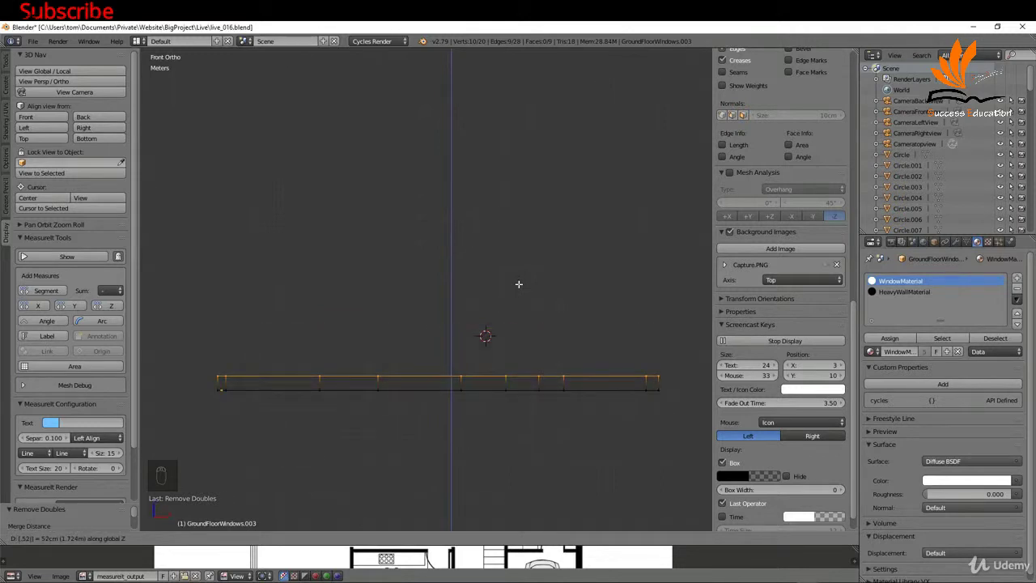
pyautogui.press('Return')
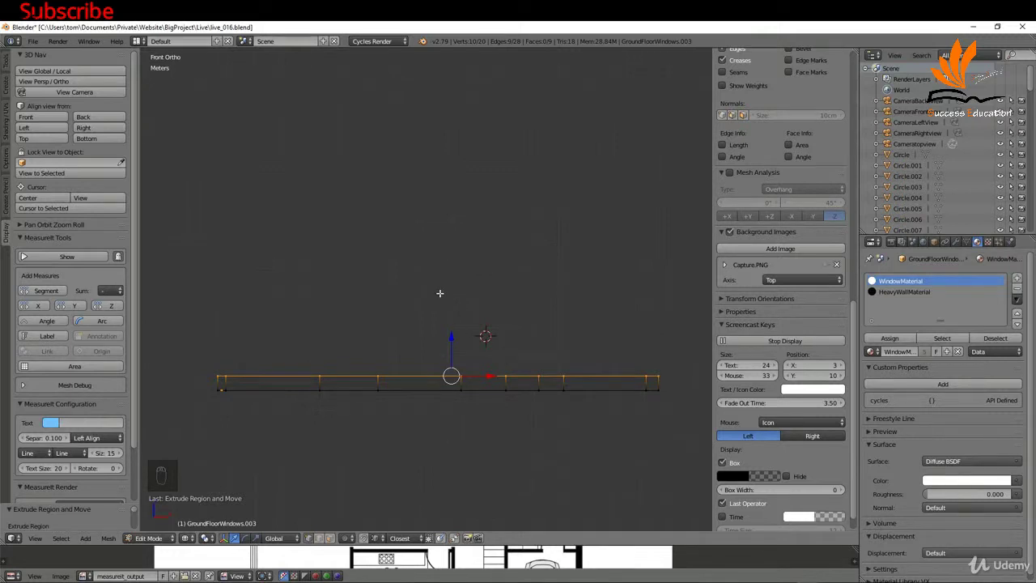
# Extrude the top row a further 2.18 m and select the wall's left edge vertices
pyautogui.press('e')
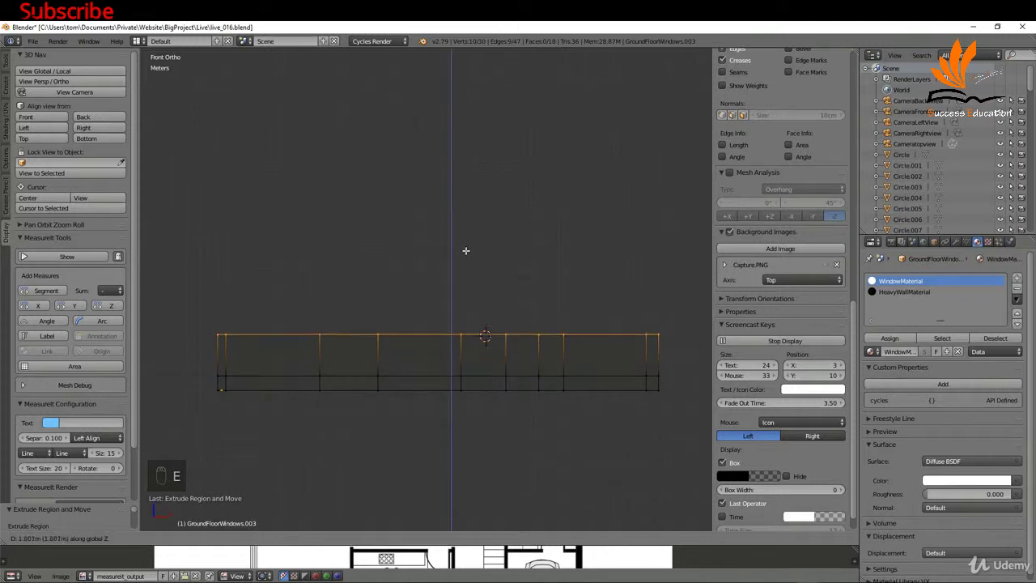
pyautogui.write('2')
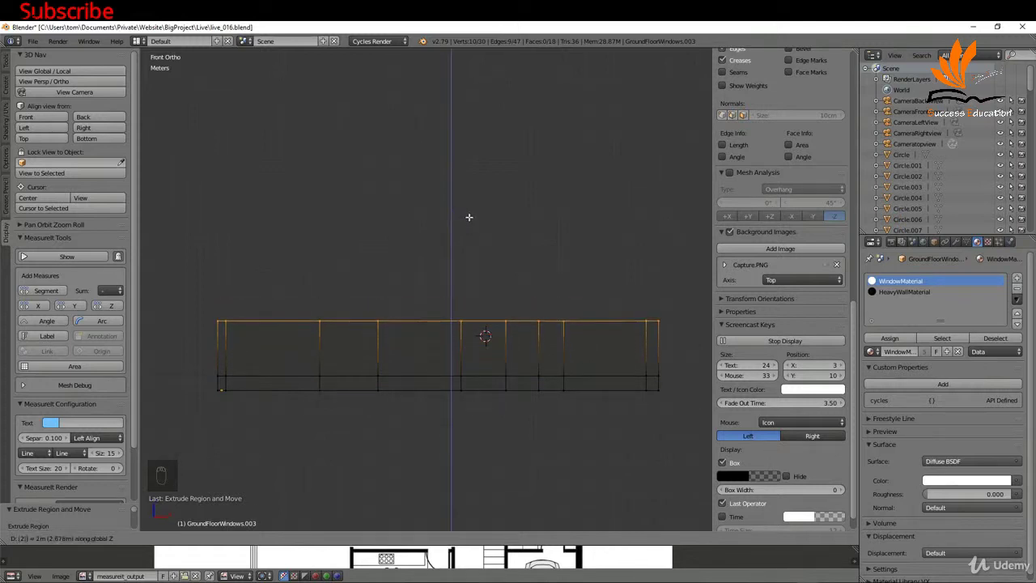
pyautogui.write('.180')
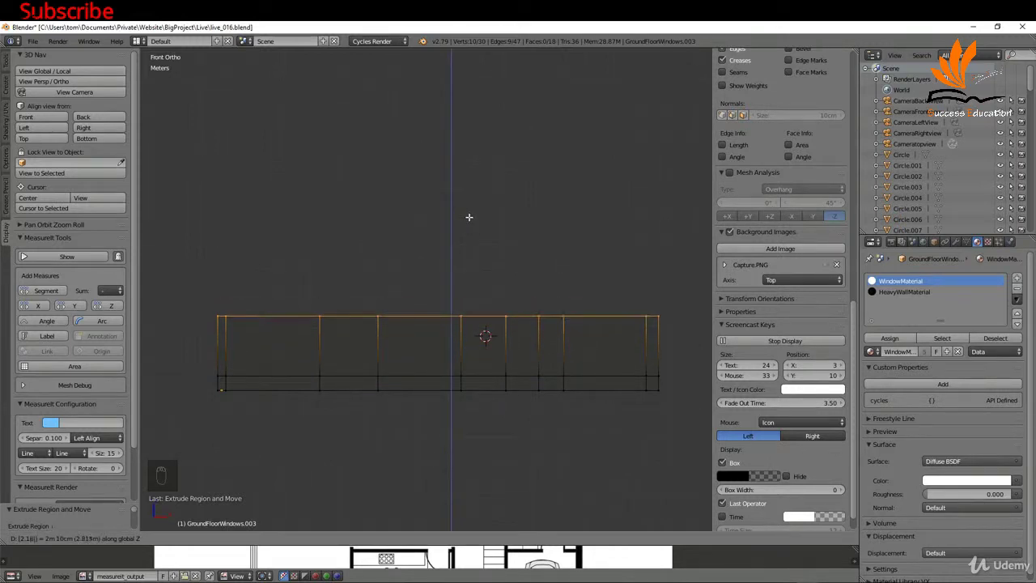
pyautogui.press('Return')
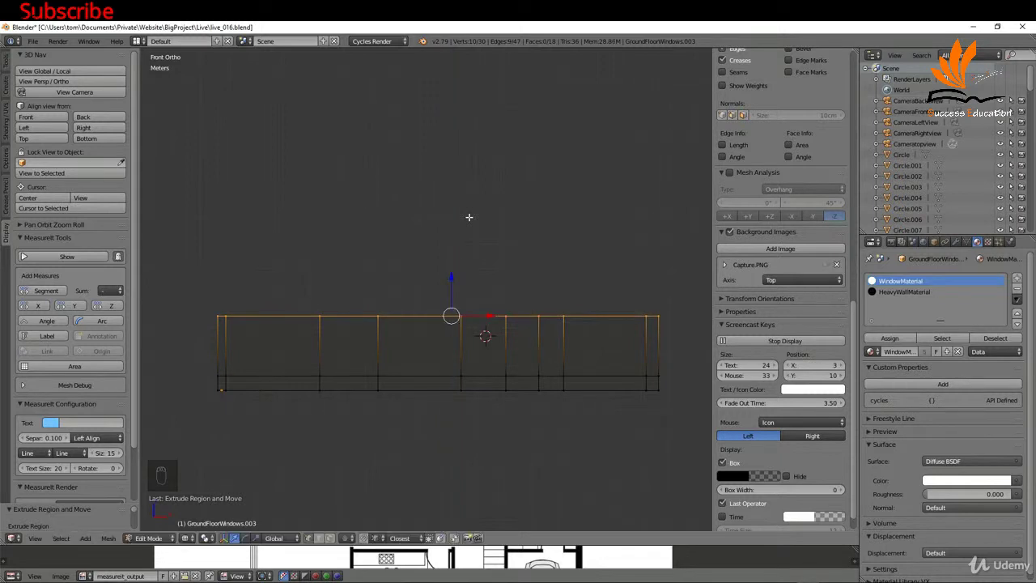
pyautogui.rightClick(214, 306)
pyautogui.keyDown('shift'); pyautogui.rightClick(202, 369); pyautogui.keyUp('shift')
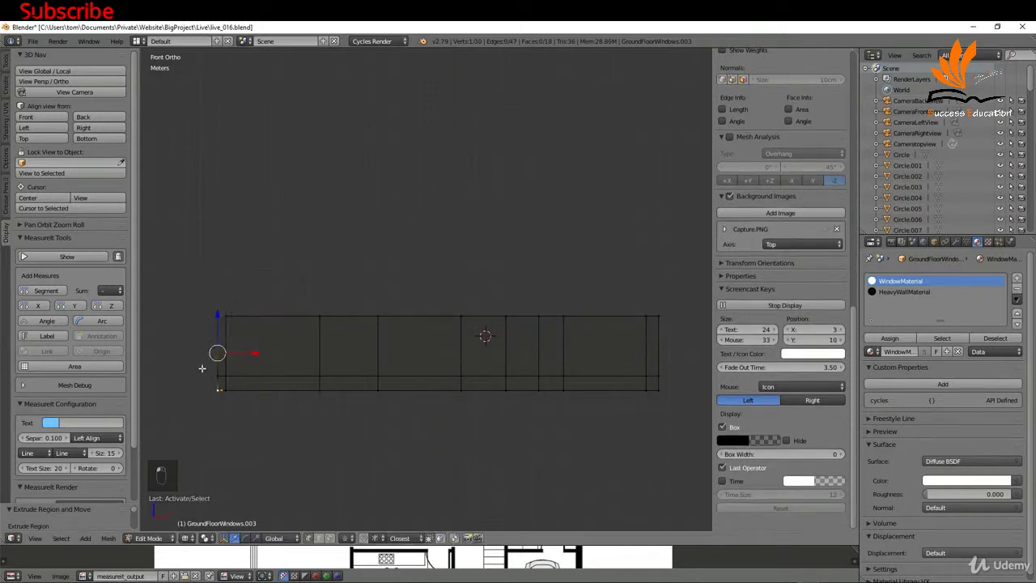
# Remove the 2.700 m MeasureIt height label and switch the viewport to solid shading
pyautogui.click(47, 290)
pyautogui.click(61, 256)
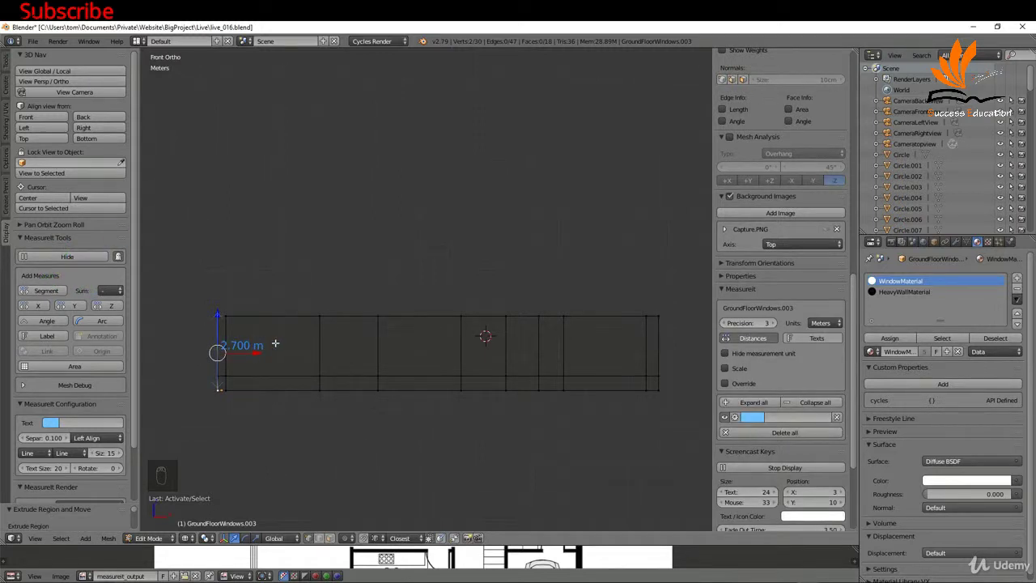
pyautogui.click(837, 417)
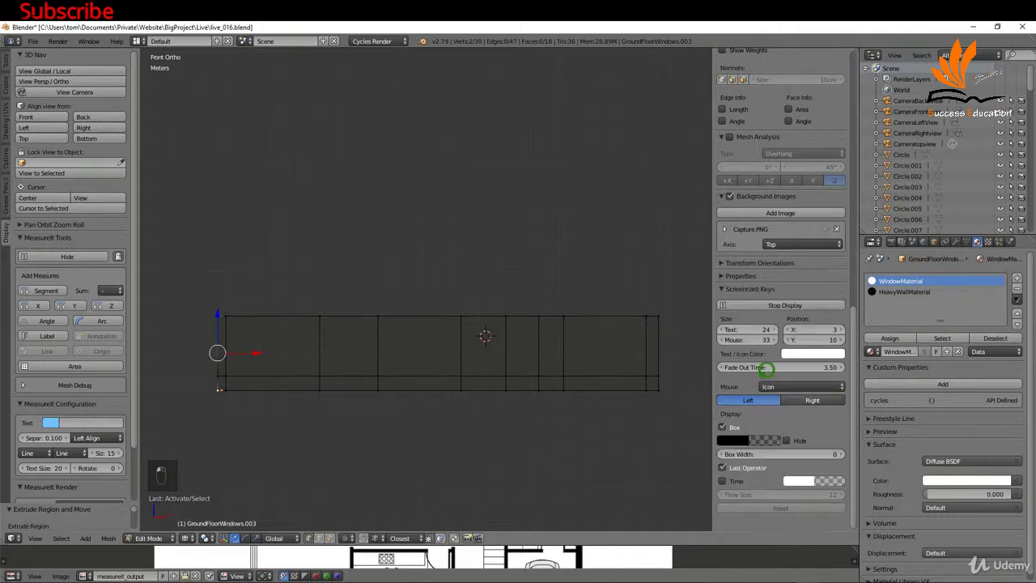
pyautogui.press('a')
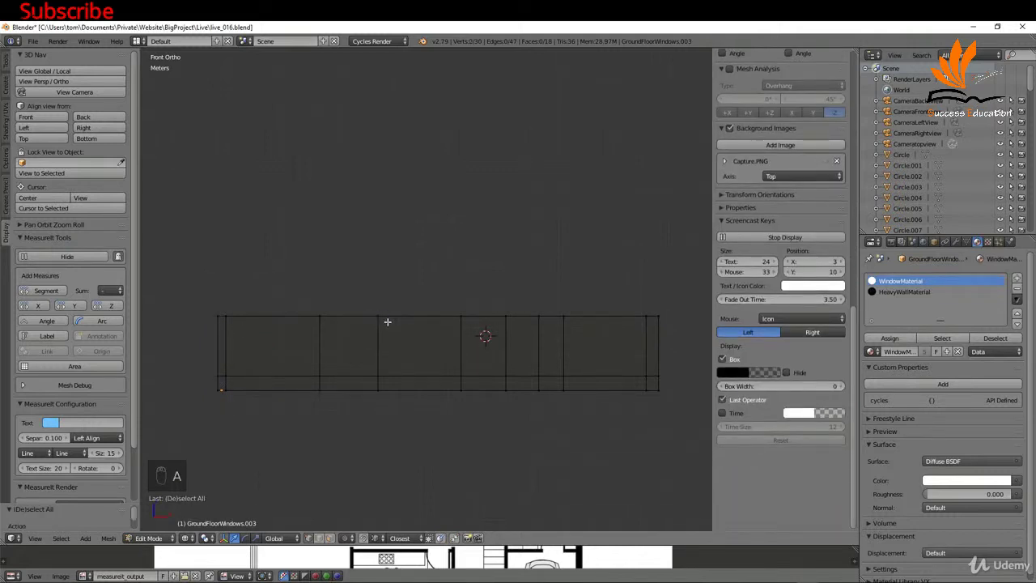
pyautogui.press('z')
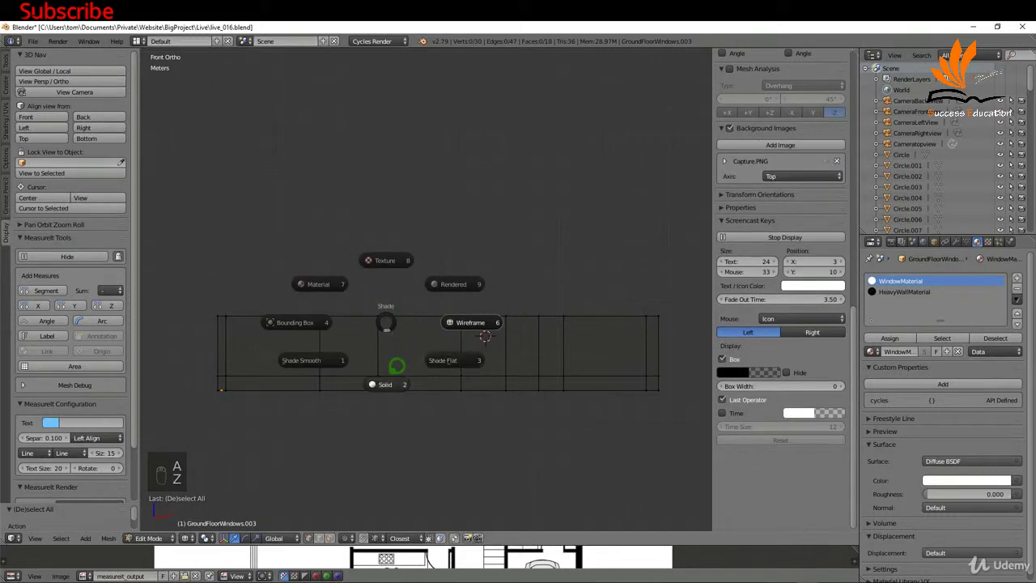
pyautogui.click(386, 383)
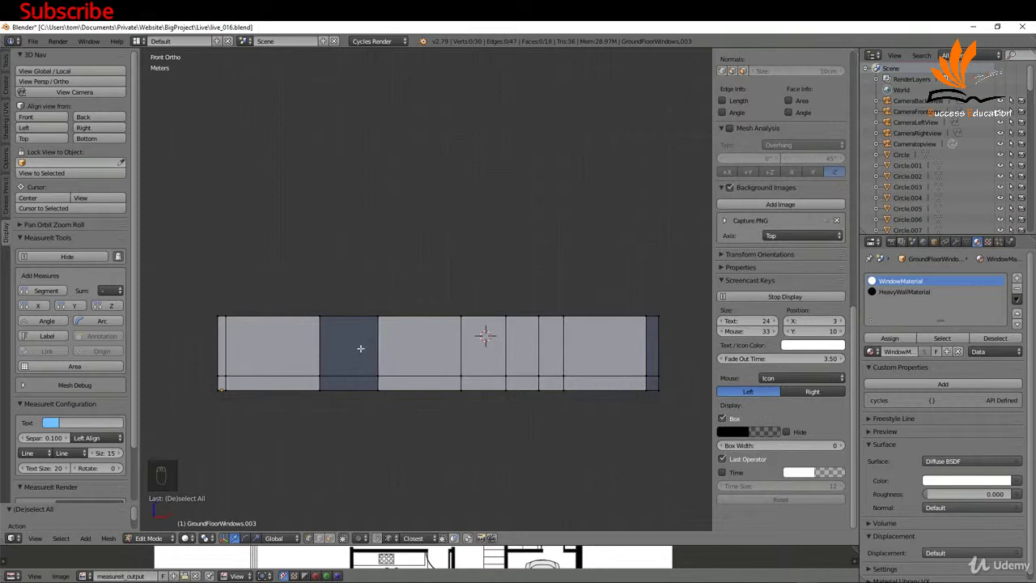
# Recalculate normals on the whole wall mesh, deselect, and return to wireframe
pyautogui.press('a')
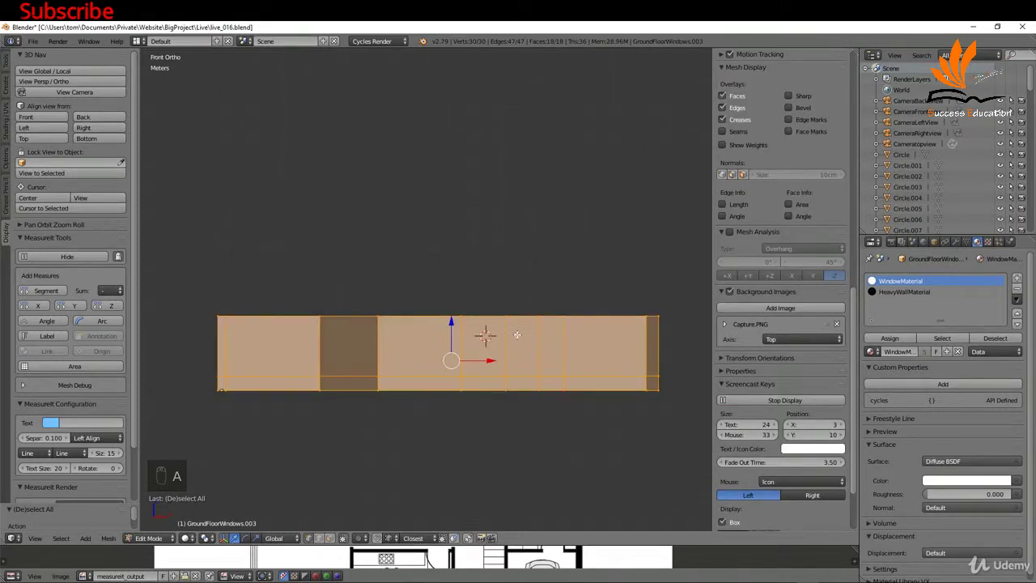
pyautogui.hotkey('ctrl', 'n')
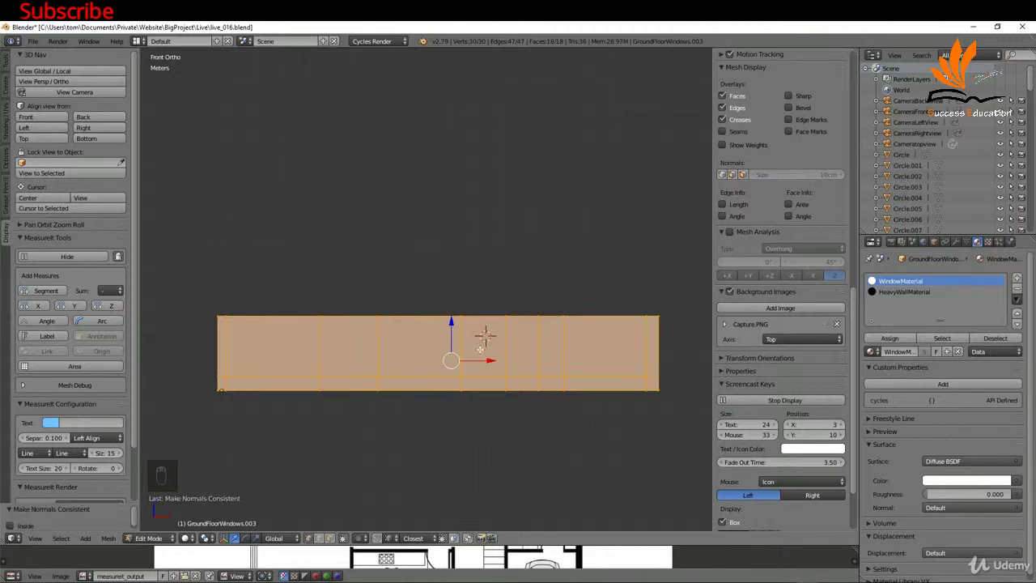
pyautogui.press('a')
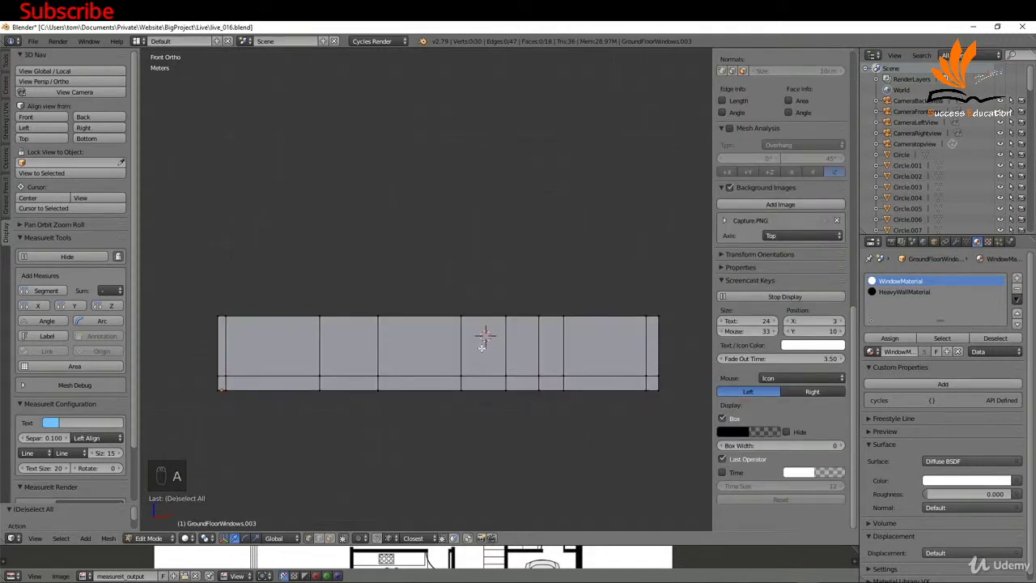
pyautogui.press('z')
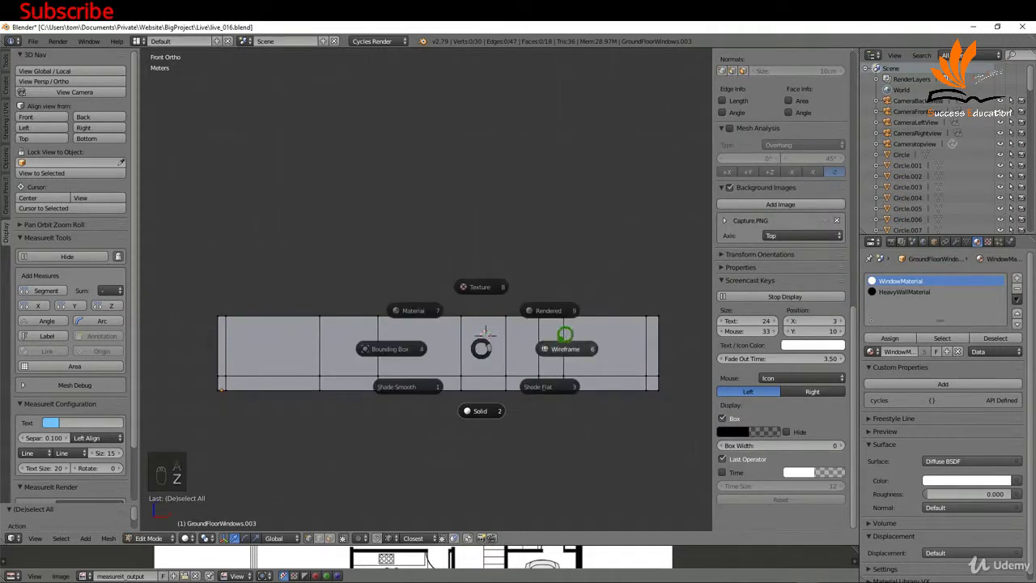
pyautogui.click(570, 348)
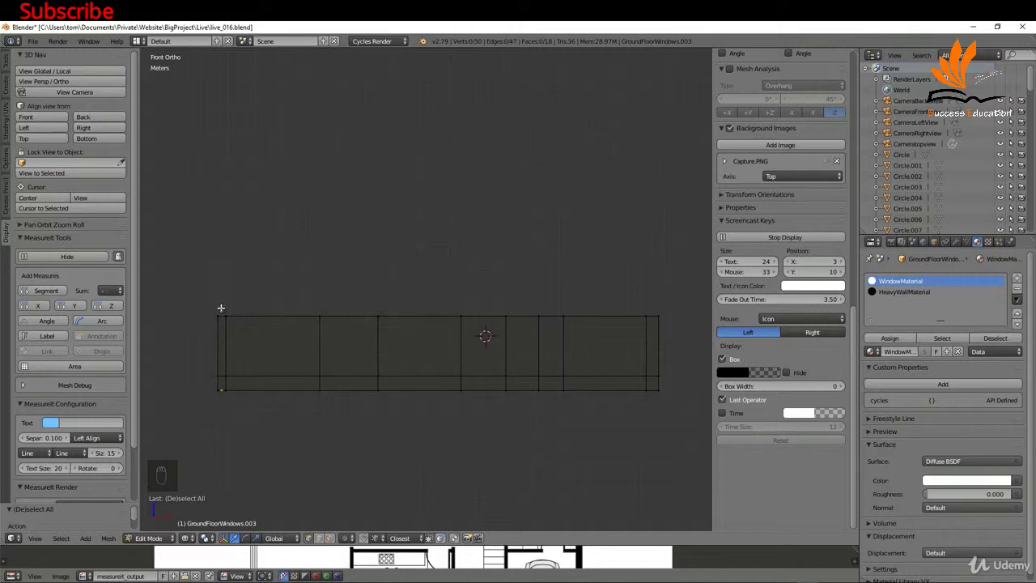
# Extrude the top edge loop 2.7 m upward and add a horizontal loop cut there
pyautogui.keyDown('alt'); pyautogui.rightClick(295, 317); pyautogui.keyUp('alt')
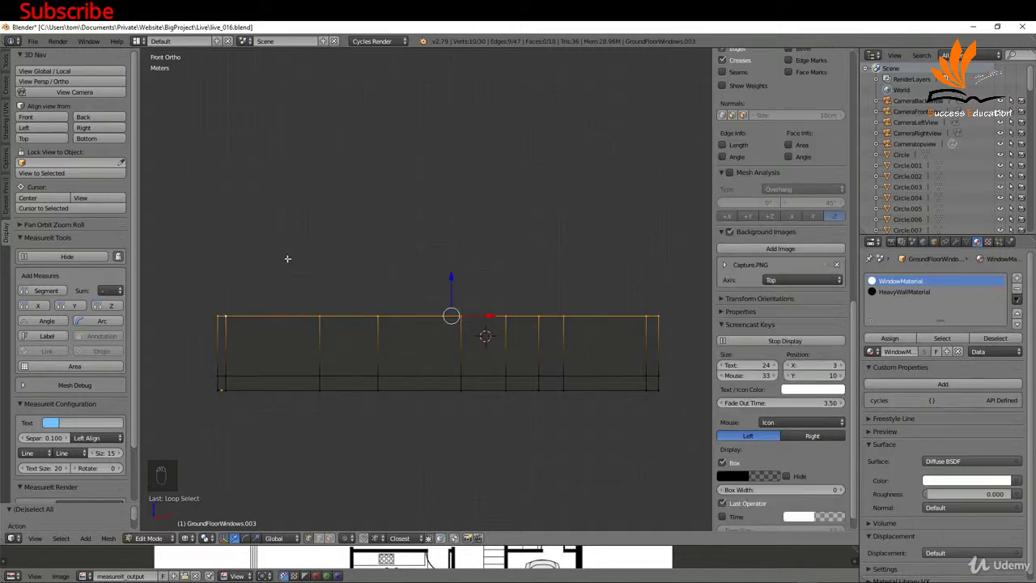
pyautogui.press('e')
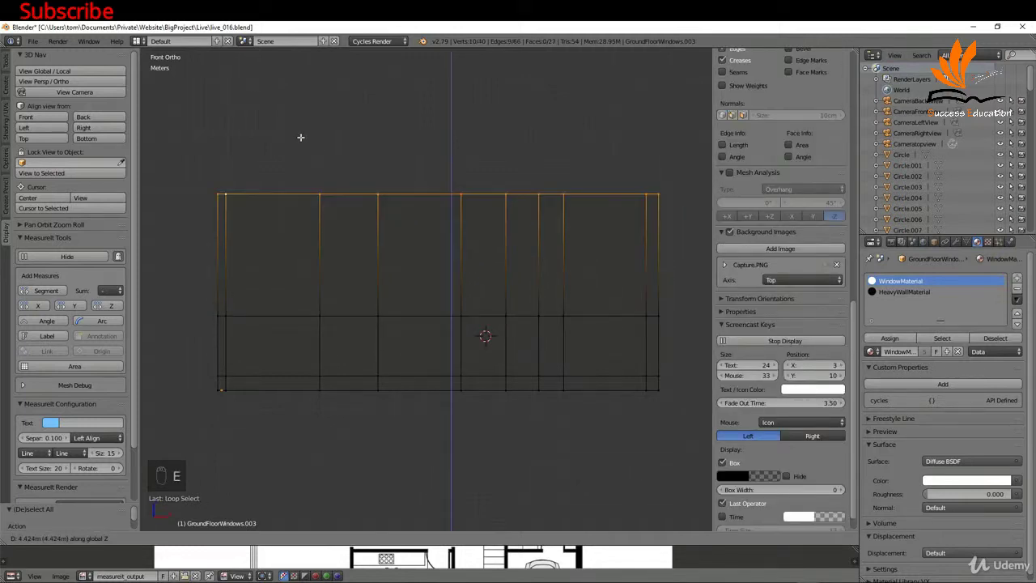
pyautogui.write('2.7')
pyautogui.press('Return')
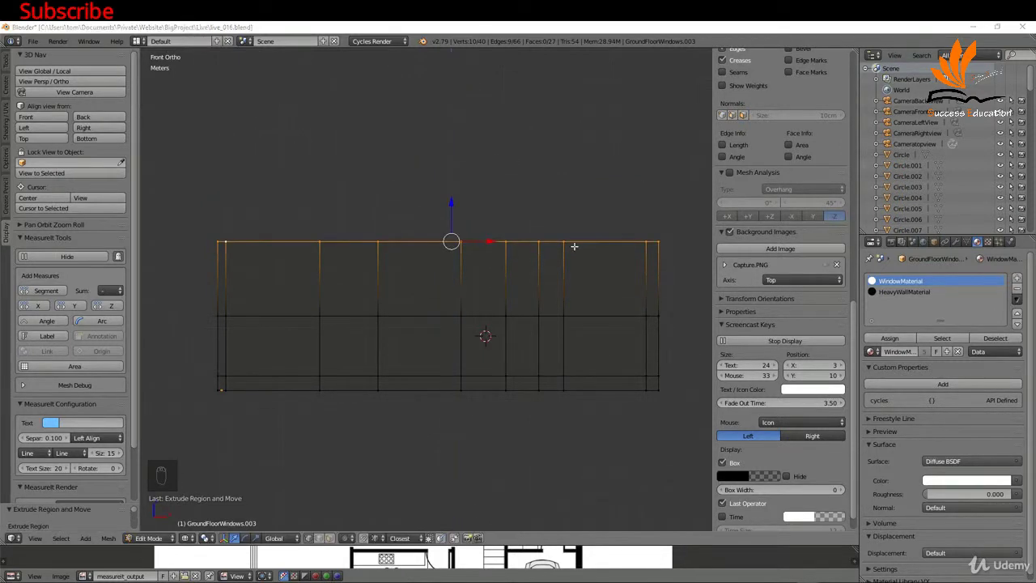
pyautogui.hotkey('ctrl', 'r')
pyautogui.click(673, 244)
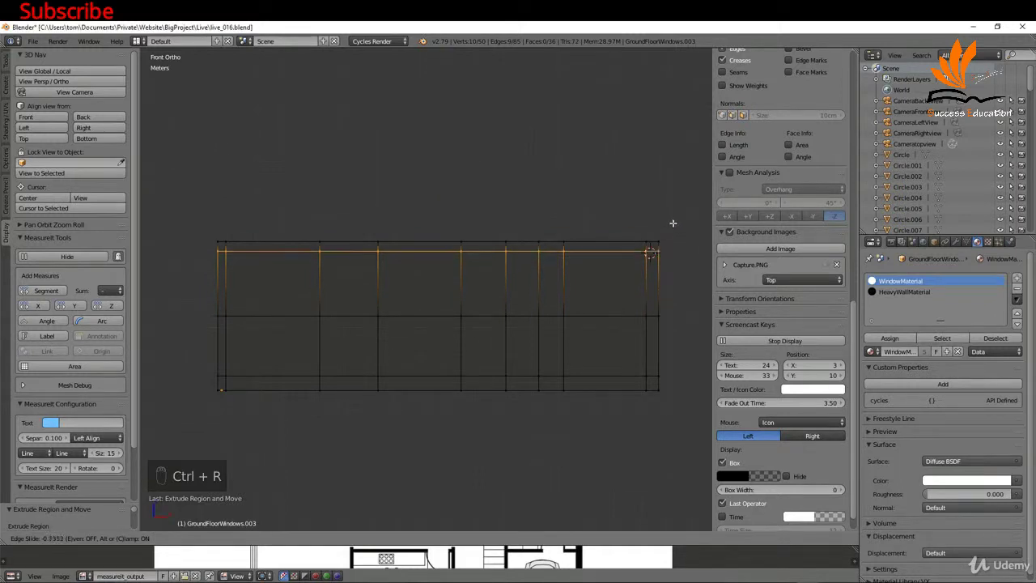
pyautogui.click(673, 226)
pyautogui.scroll(8, 269, 257)
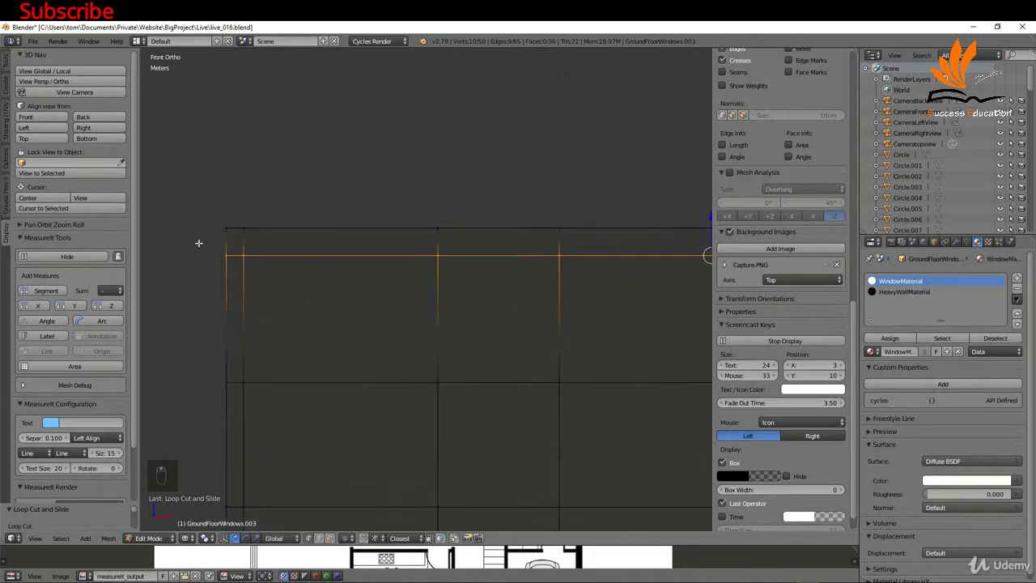
# Measure the left edge with MeasureIt and move the new loop to 0.300 m below the top
pyautogui.rightClick(245, 217)
pyautogui.keyDown('shift'); pyautogui.rightClick(245, 274); pyautogui.keyUp('shift')
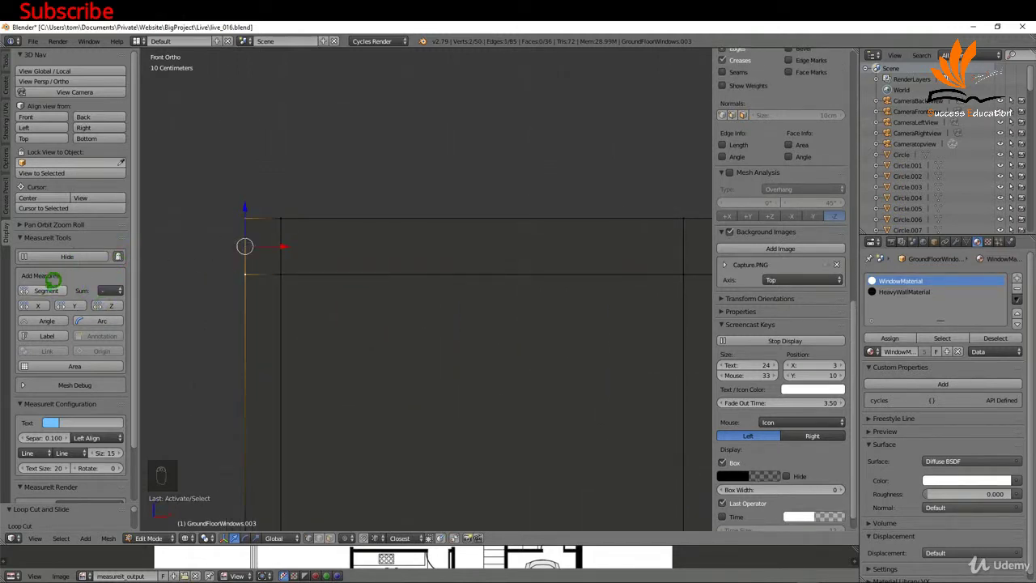
pyautogui.click(47, 289)
pyautogui.keyDown('alt'); pyautogui.rightClick(313, 273); pyautogui.keyUp('alt')
pyautogui.scroll(-6, 268, 263)
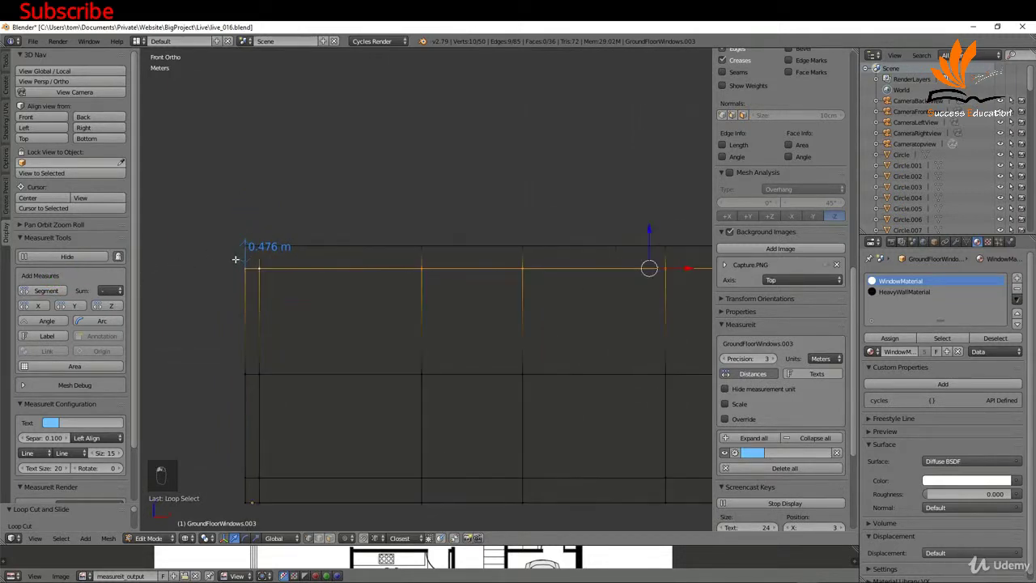
pyautogui.scroll(6, 236, 258)
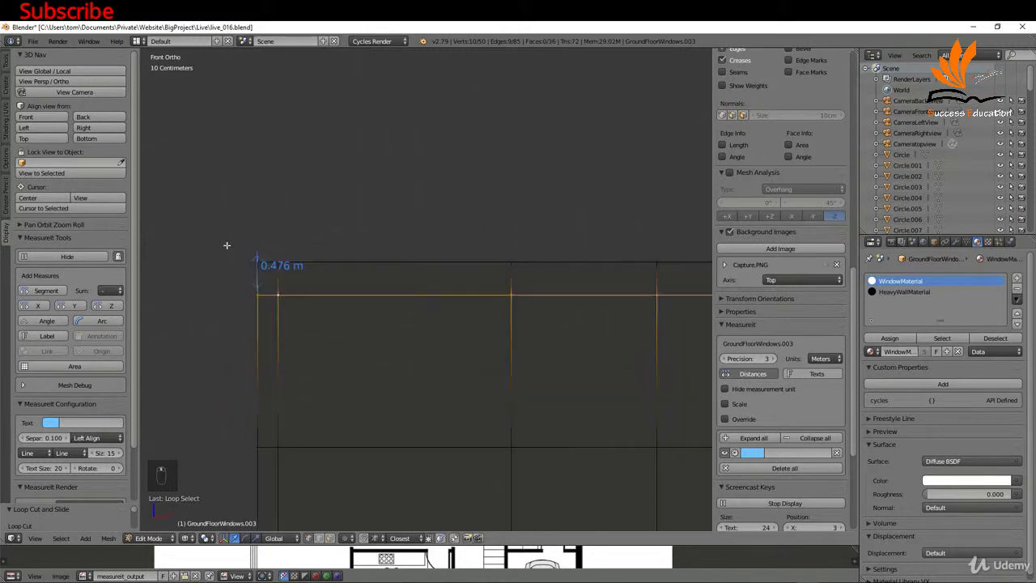
pyautogui.press('g')
pyautogui.press('z')
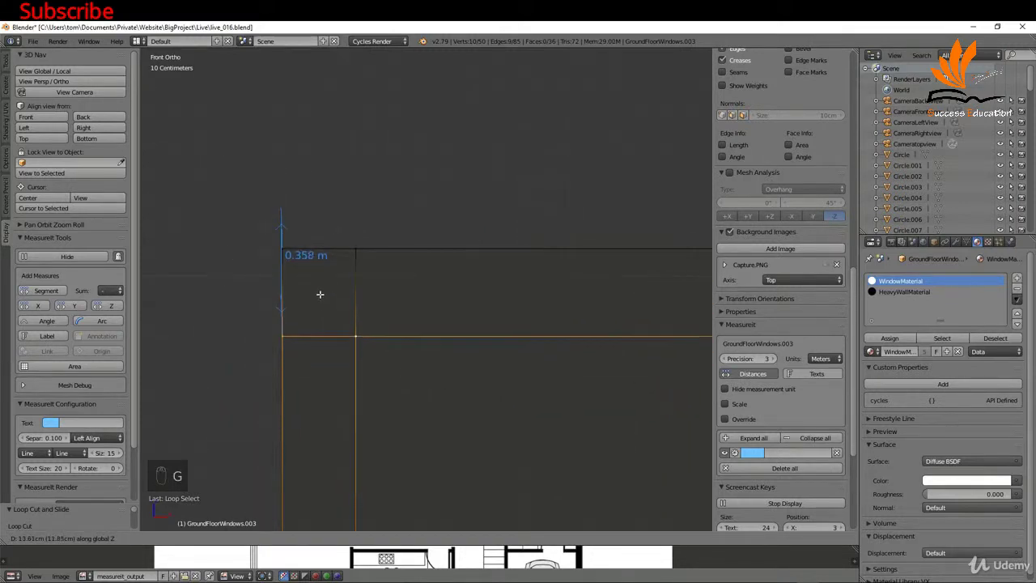
pyautogui.click(303, 276)
pyautogui.scroll(-5, 296, 279)
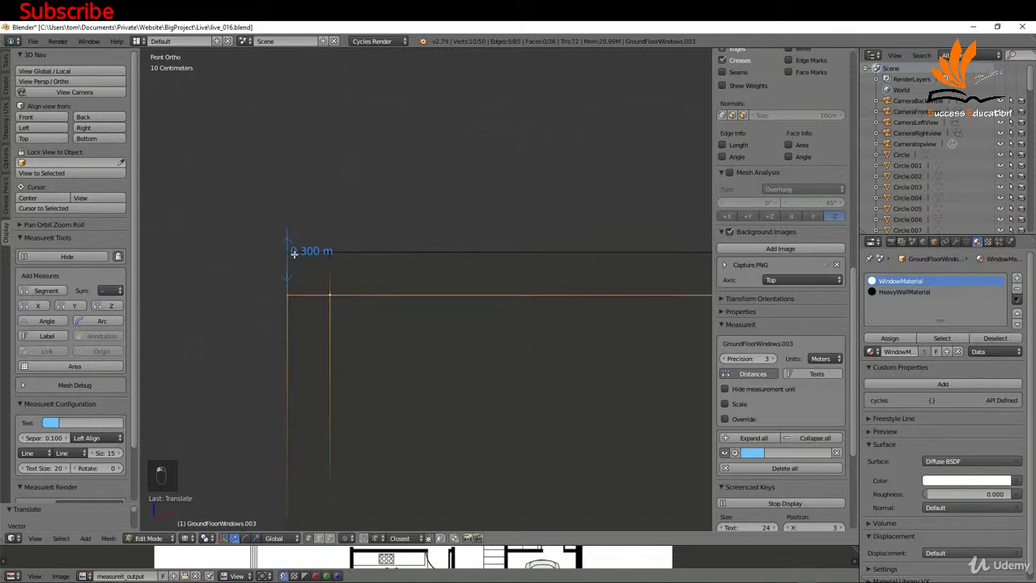
pyautogui.press('KP_Decimal')
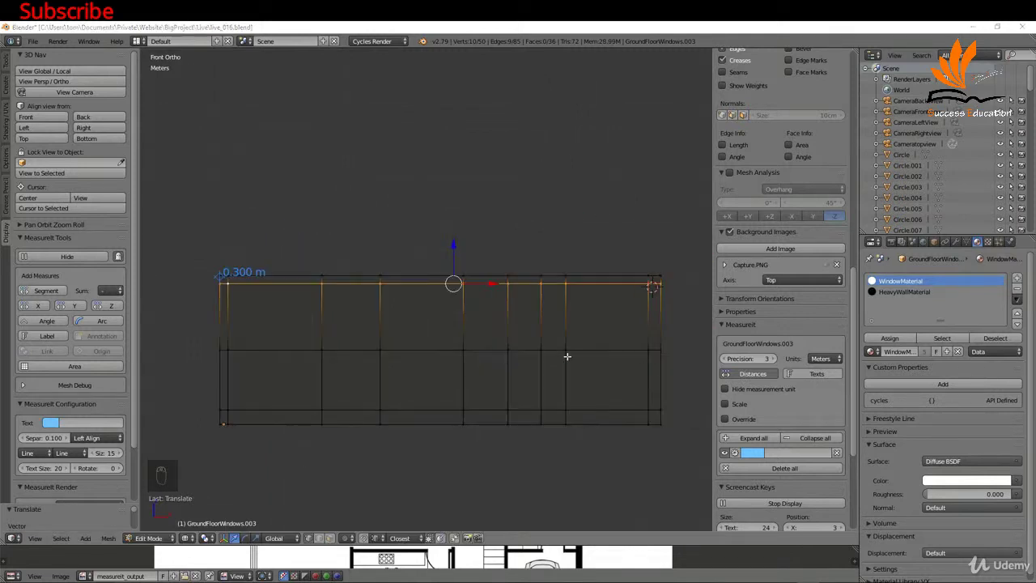
# Add a horizontal loop cut across the lower storey, undoing an accidental vertex move
pyautogui.hotkey('ctrl', 'r')
pyautogui.click(665, 357)
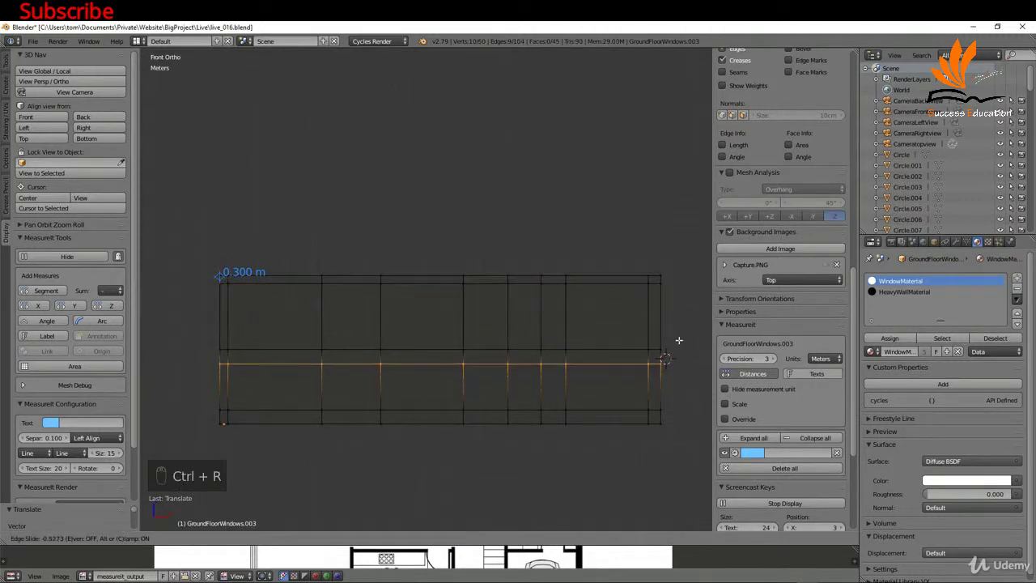
pyautogui.click(678, 335)
pyautogui.scroll(4, 675, 421)
pyautogui.rightClick(648, 358)
pyautogui.press('g')
pyautogui.click(680, 306)
pyautogui.hotkey('ctrl', 'z')
pyautogui.hotkey('ctrl', 'z')
pyautogui.hotkey('ctrl', 'z')
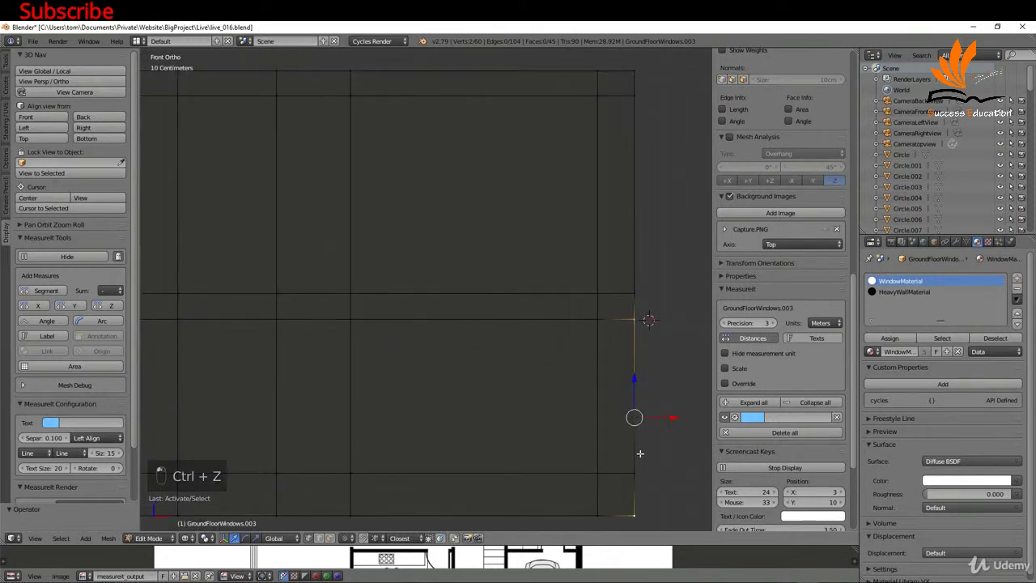
# Measure with MeasureIt and move the new loop along Z to 2.280 m above the edge below
pyautogui.click(49, 289)
pyautogui.keyDown('alt'); pyautogui.rightClick(511, 233); pyautogui.keyUp('alt')
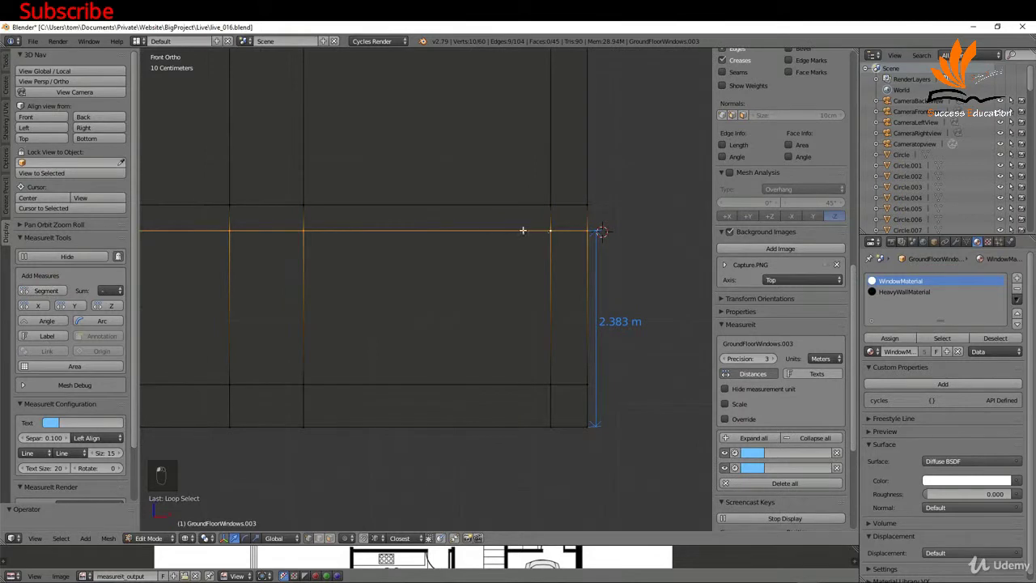
pyautogui.press('g')
pyautogui.press('z')
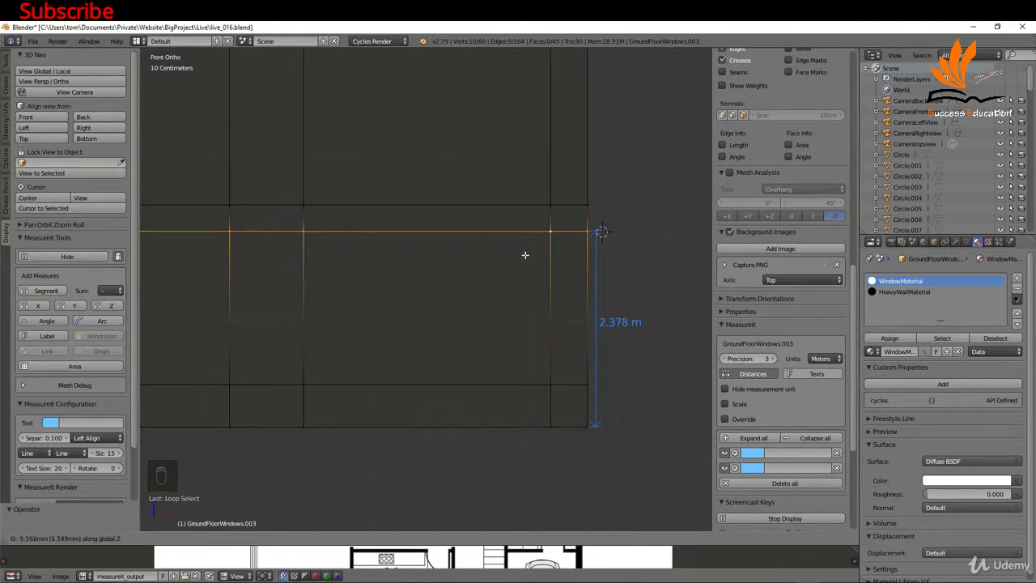
pyautogui.click(656, 301)
pyautogui.scroll(-4, 656, 301)
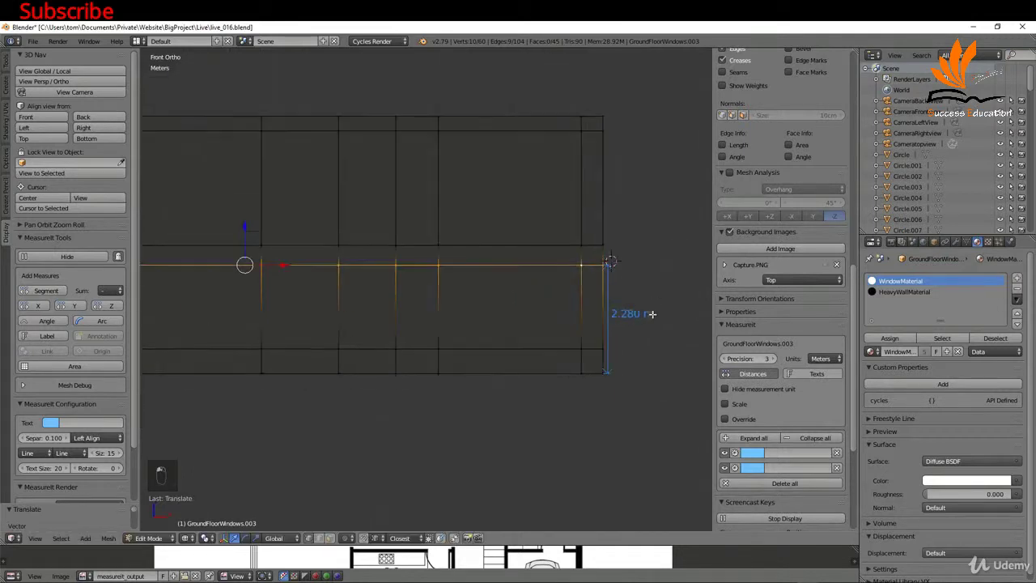
pyautogui.moveTo(664, 286); pyautogui.dragTo(555, 327, button='middle')
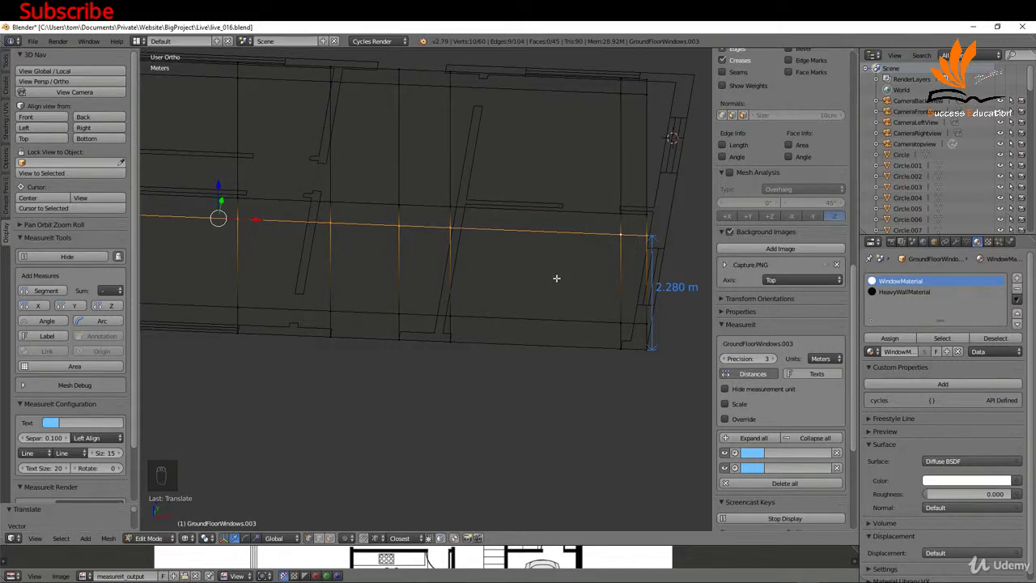
# In Face mode, separate the bottom window face and the face above it into a new mesh
pyautogui.hotkey('ctrl', 'Tab')
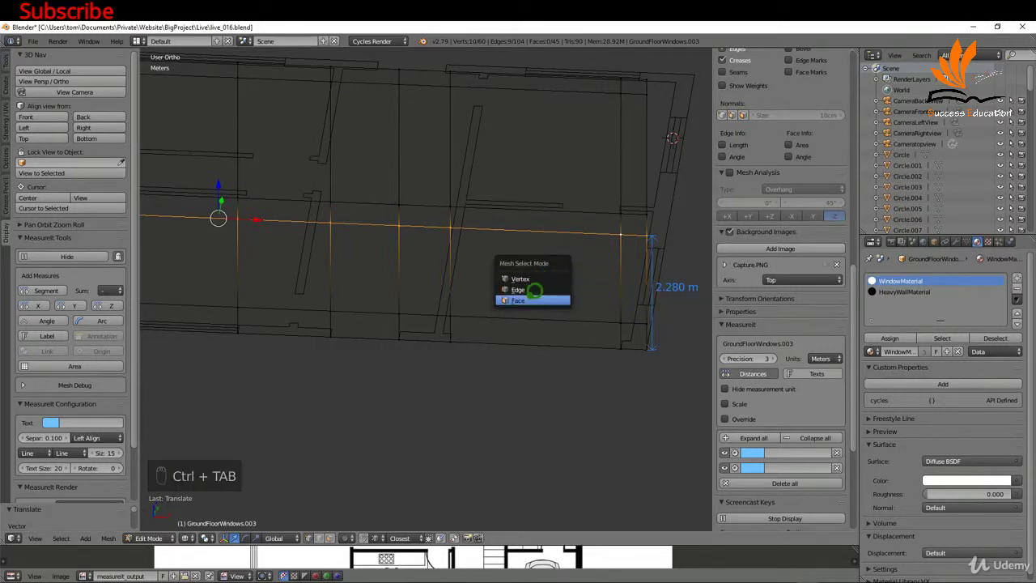
pyautogui.click(535, 298)
pyautogui.rightClick(555, 329)
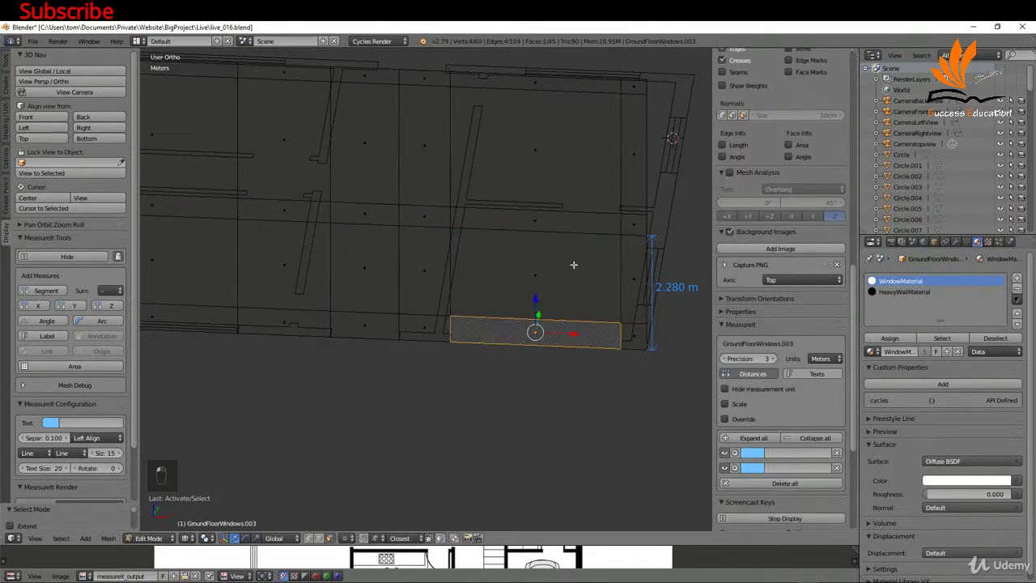
pyautogui.keyDown('shift'); pyautogui.rightClick(522, 267); pyautogui.keyUp('shift')
pyautogui.moveTo(521, 267)
pyautogui.mouseDown(button='middle')
pyautogui.moveTo(536, 263)
pyautogui.moveTo(520, 256)
pyautogui.mouseUp(button='middle')
pyautogui.moveTo(586, 284); pyautogui.dragTo(573, 282, button='middle')
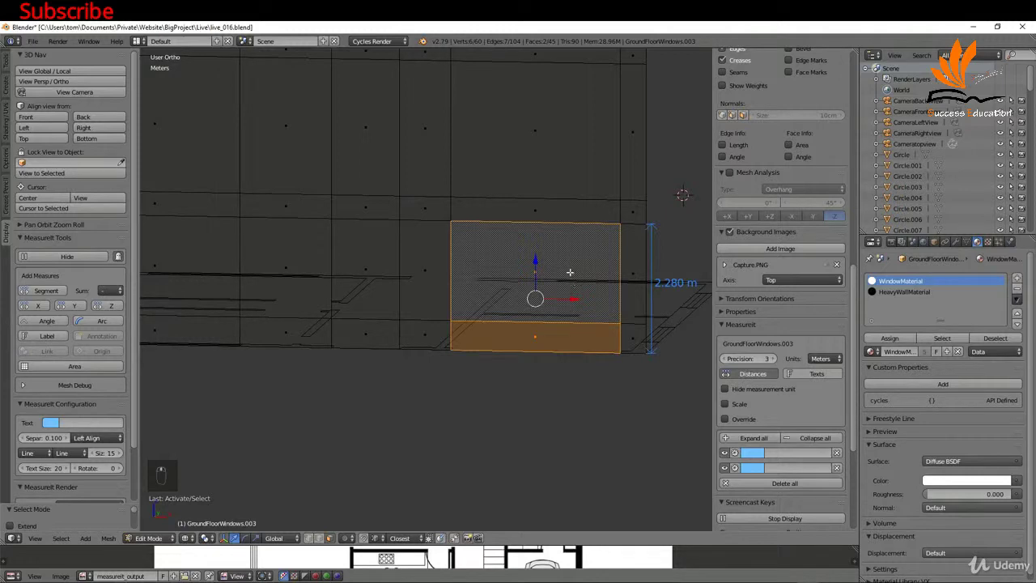
pyautogui.press('p')
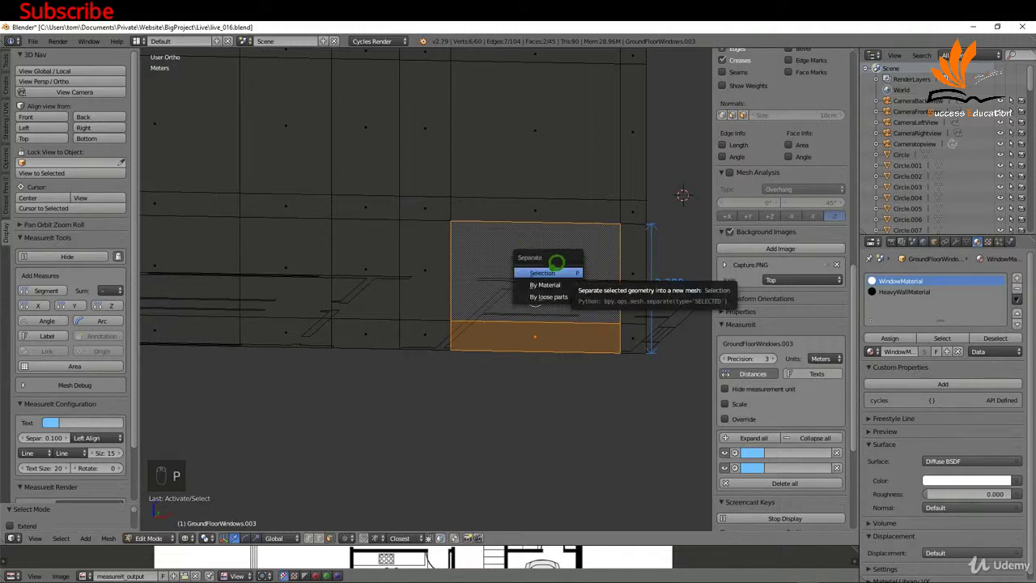
pyautogui.click(556, 271)
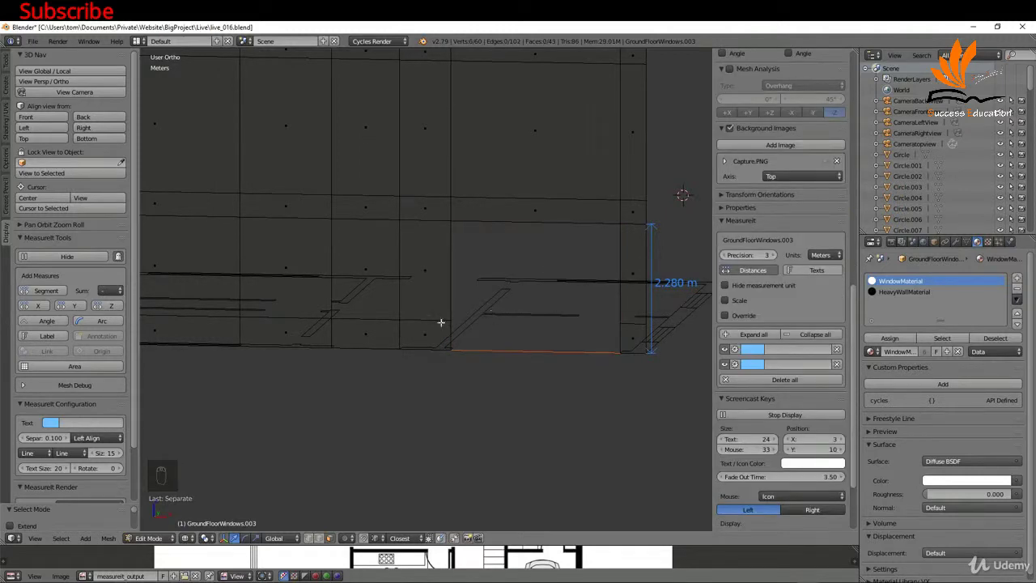
# Separate the next window faces off the wall into their own meshes
pyautogui.rightClick(387, 302)
pyautogui.moveTo(418, 333); pyautogui.dragTo(408, 289, button='middle')
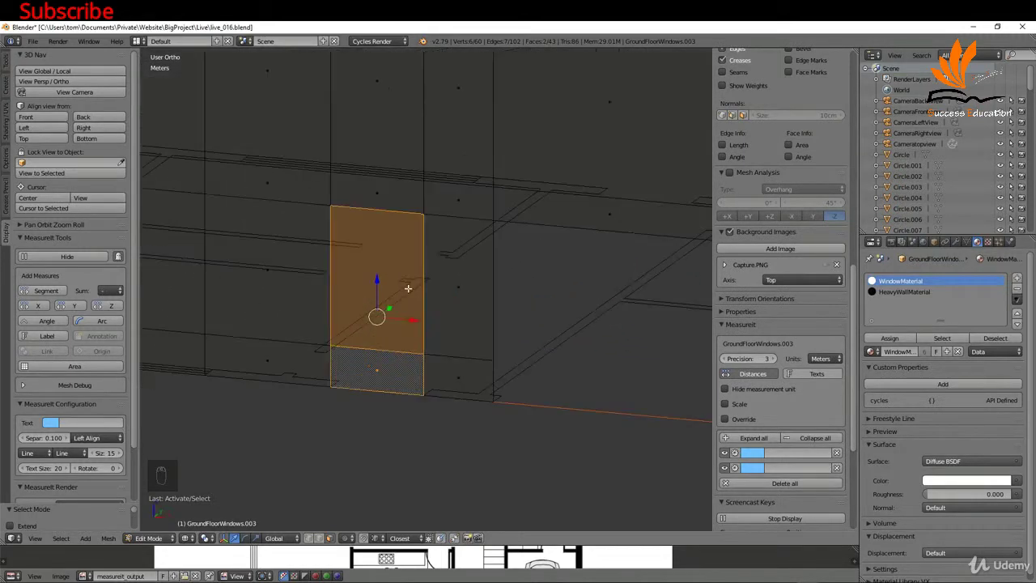
pyautogui.press('p')
pyautogui.click(397, 290)
pyautogui.moveTo(472, 296)
pyautogui.mouseDown(button='middle')
pyautogui.moveTo(440, 289)
pyautogui.moveTo(472, 304)
pyautogui.moveTo(523, 300)
pyautogui.moveTo(530, 321)
pyautogui.moveTo(470, 365)
pyautogui.moveTo(460, 386)
pyautogui.moveTo(468, 370)
pyautogui.moveTo(437, 344)
pyautogui.moveTo(520, 352)
pyautogui.mouseUp(button='middle')
pyautogui.press('p')
pyautogui.click(443, 289)
# Switch to solid shading and separate another window face into a new mesh
pyautogui.press('z')
pyautogui.rightClick(460, 364)
pyautogui.scroll(-3, 437, 344)
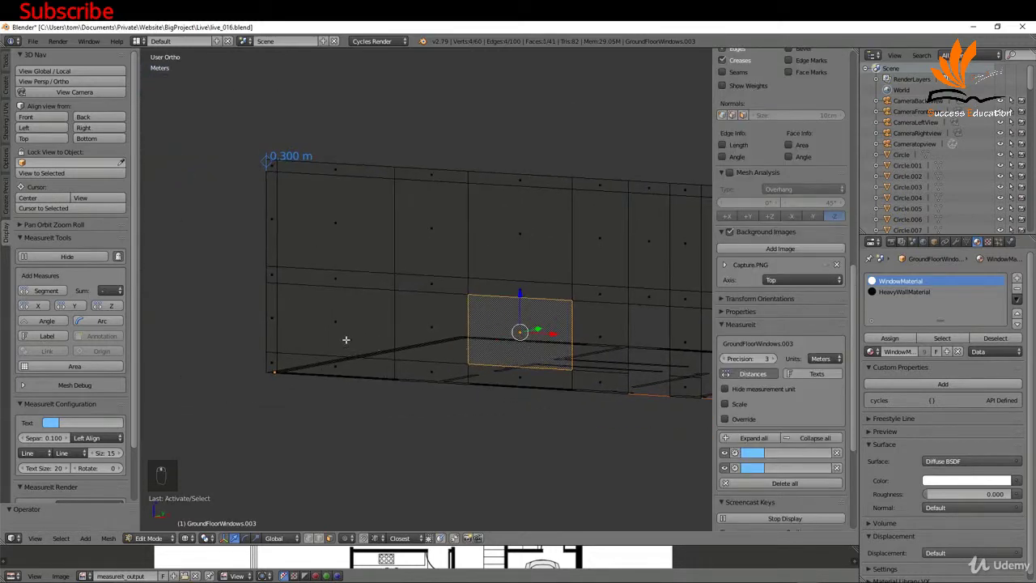
pyautogui.moveTo(346, 341); pyautogui.dragTo(546, 326, button='middle')
pyautogui.press('p')
pyautogui.click(545, 324)
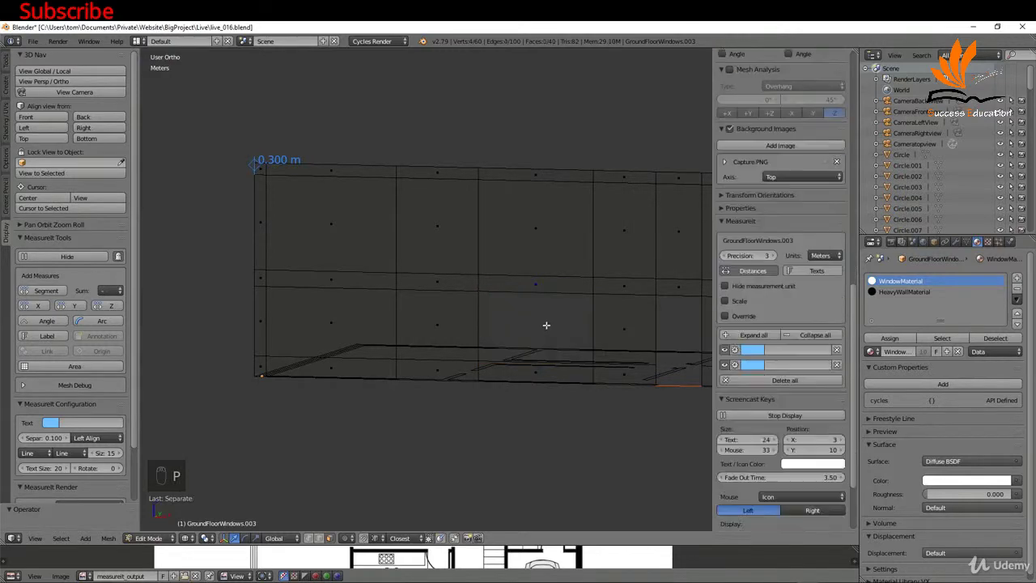
# Separate the lower-left window face and the thin strip beside it into a new mesh
pyautogui.click(340, 316)
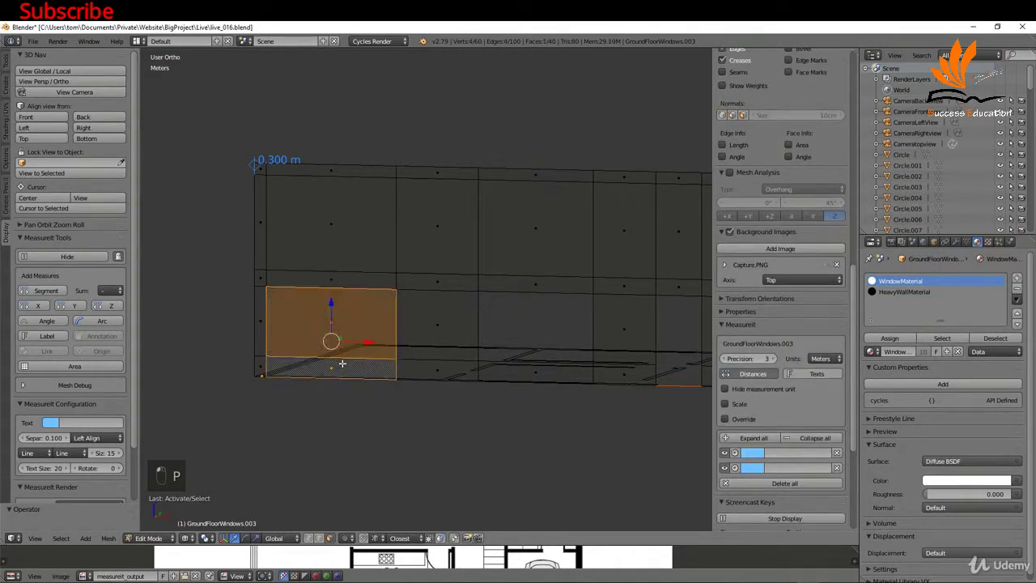
pyautogui.keyDown('shift'); pyautogui.click(263, 324); pyautogui.keyUp('shift')
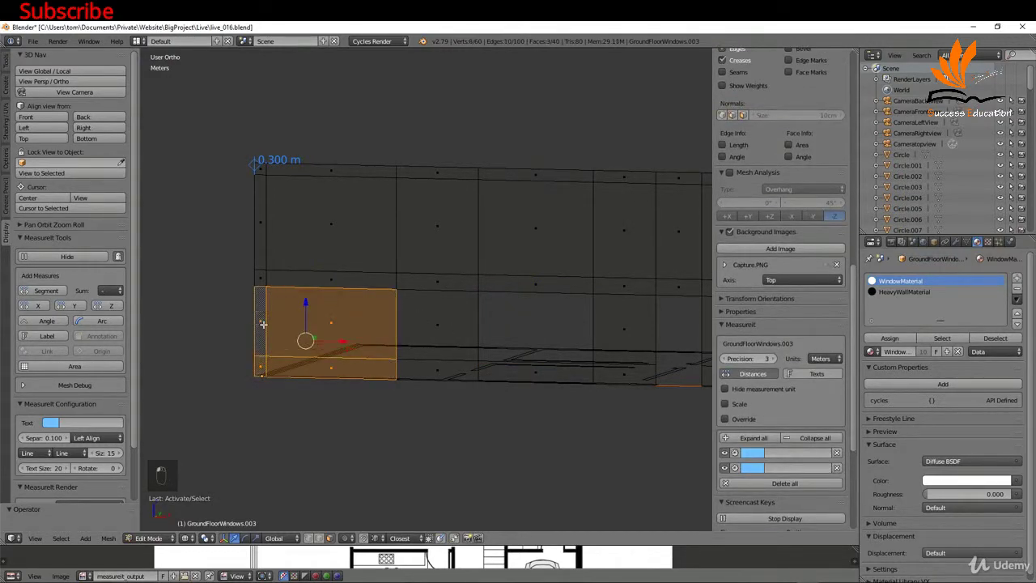
pyautogui.press('p')
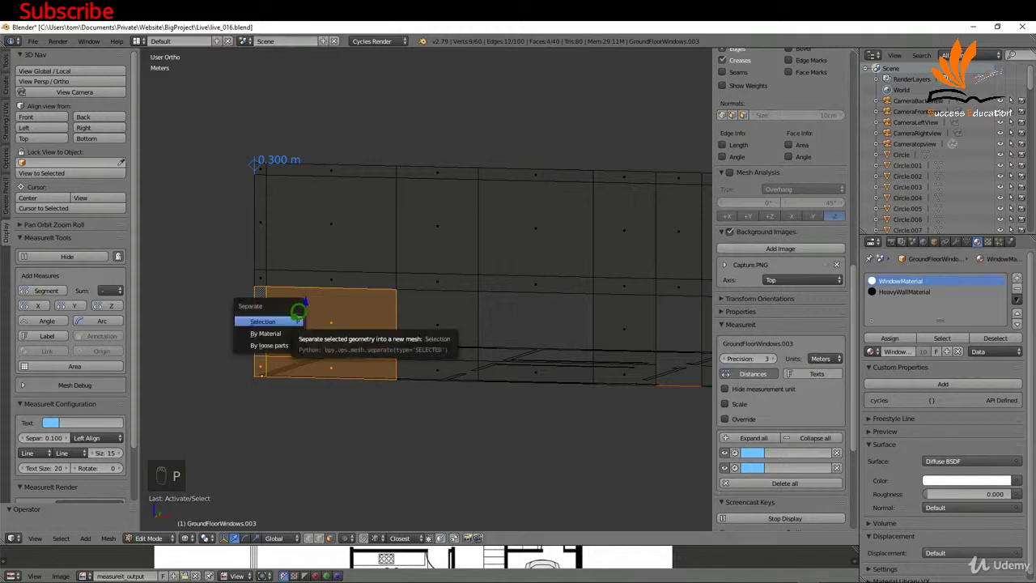
pyautogui.click(287, 321)
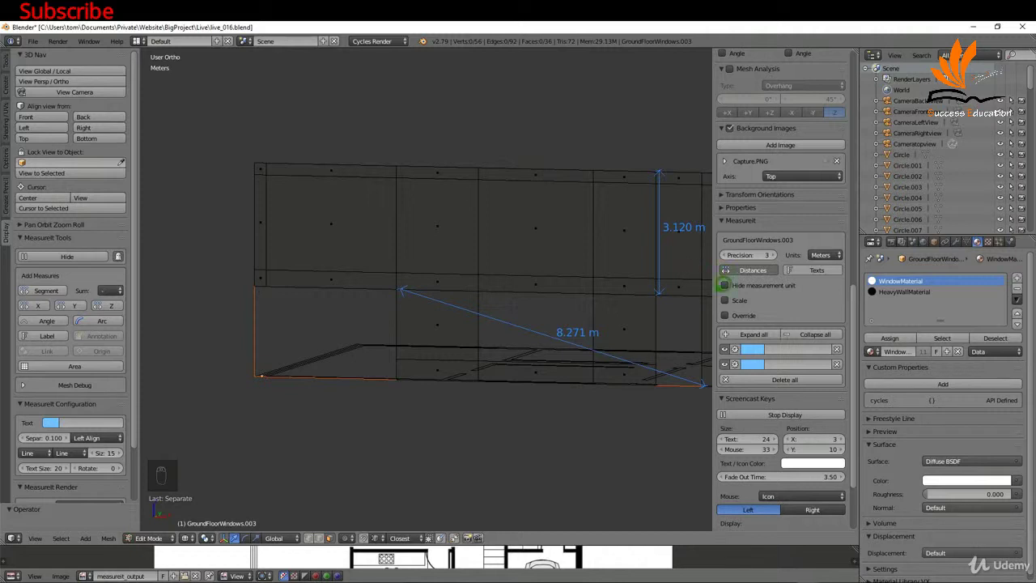
# Delete both MeasureIt measurements, including the 8.271 m one
pyautogui.click(837, 339)
pyautogui.click(837, 349)
pyautogui.click(837, 348)
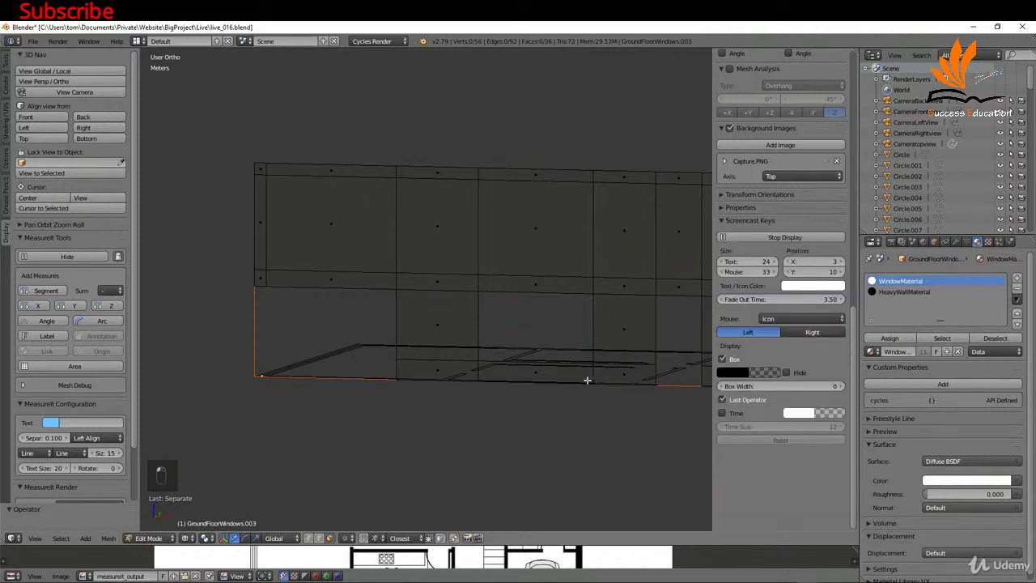
pyautogui.keyDown('shift'); pyautogui.moveTo(596, 354); pyautogui.dragTo(290, 251, button='middle'); pyautogui.keyUp('shift')
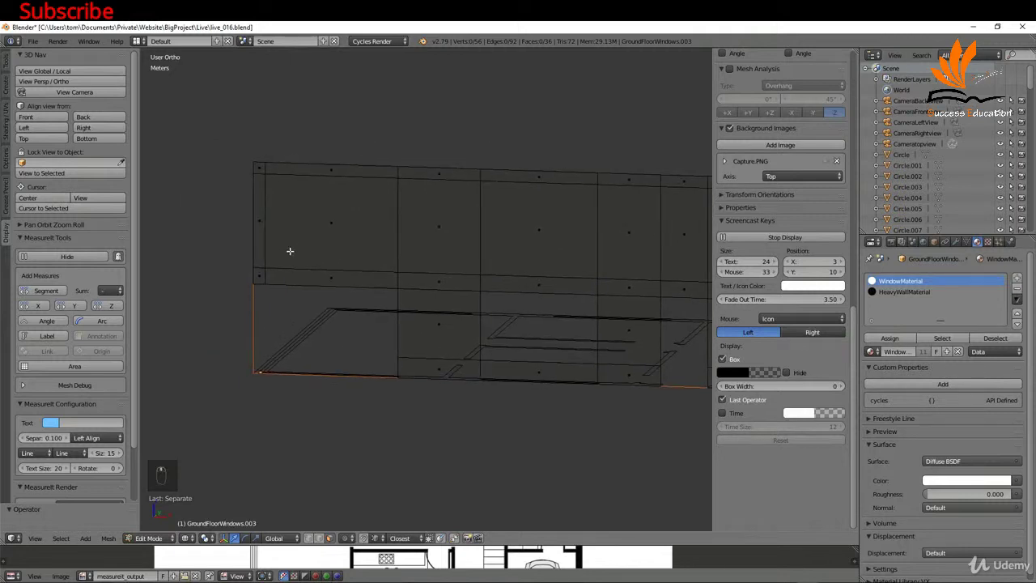
# Add a horizontal loop cut across the upper wall and add a MeasureIt segment between two vertices
pyautogui.hotkey('ctrl', 'r')
pyautogui.click(271, 242)
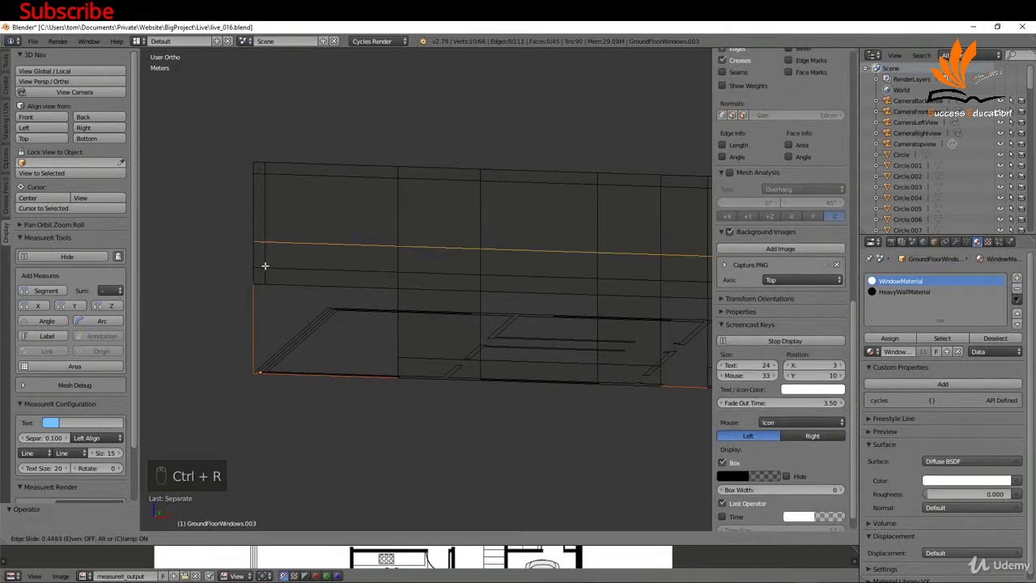
pyautogui.click(256, 269)
pyautogui.scroll(4, 252, 260)
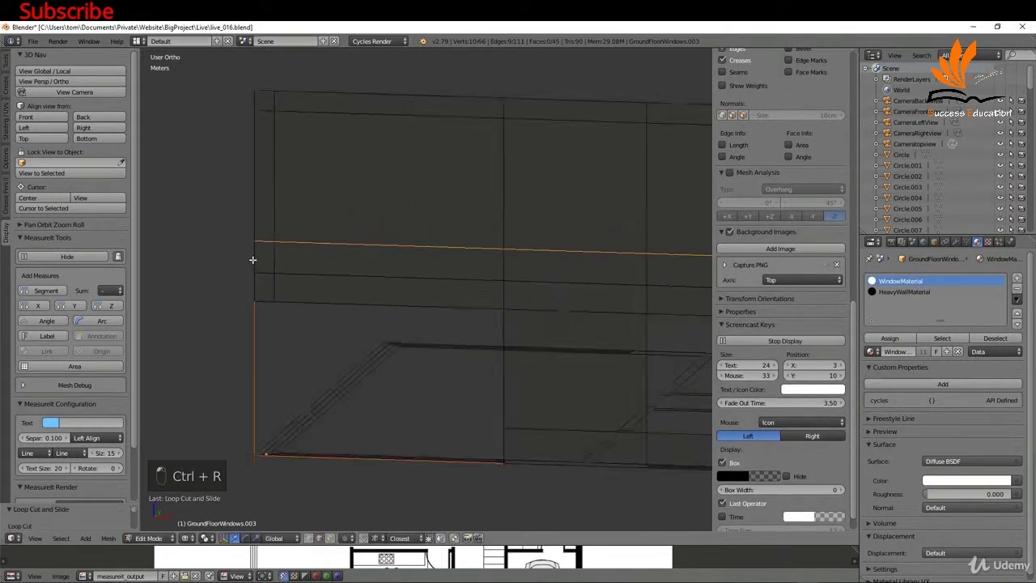
pyautogui.scroll(3, 253, 260)
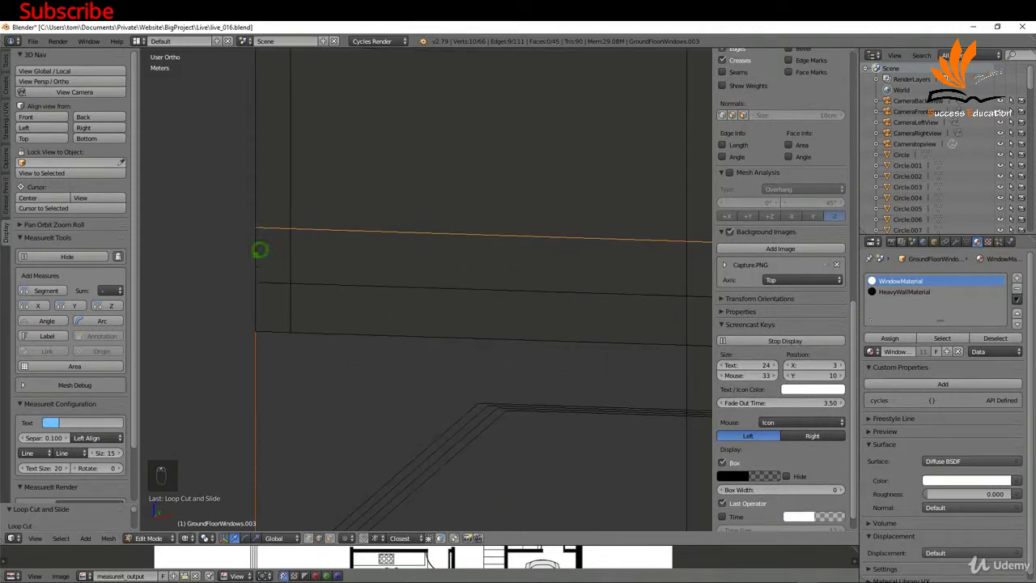
pyautogui.hotkey('ctrl', 'Tab')
pyautogui.click(235, 238)
pyautogui.click(255, 229)
pyautogui.keyDown('shift'); pyautogui.click(256, 281); pyautogui.keyUp('shift')
pyautogui.click(46, 290)
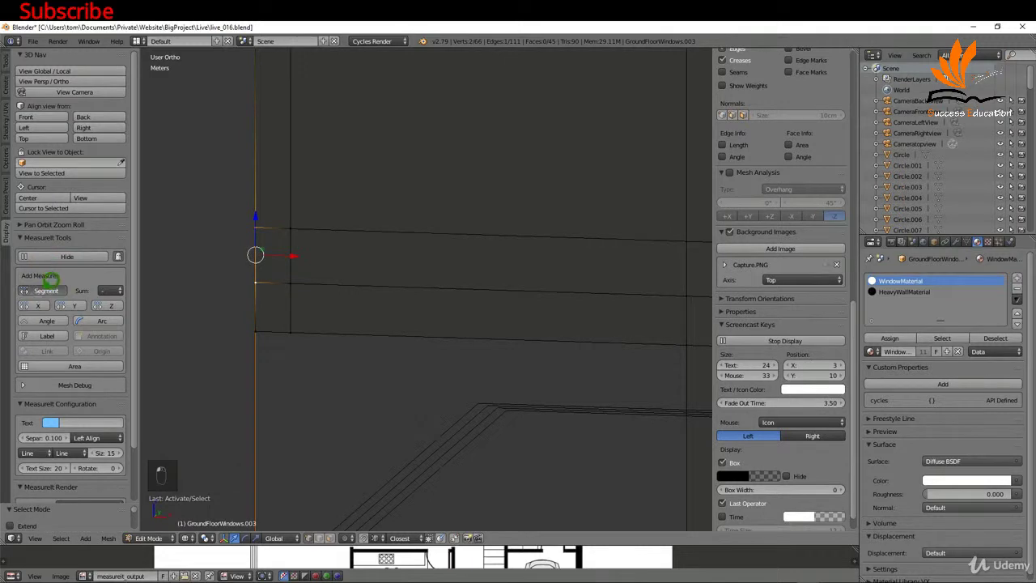
# Move the new edge loop vertically so it sits 0.500 m from the edge below
pyautogui.keyDown('alt'); pyautogui.rightClick(362, 232); pyautogui.keyUp('alt')
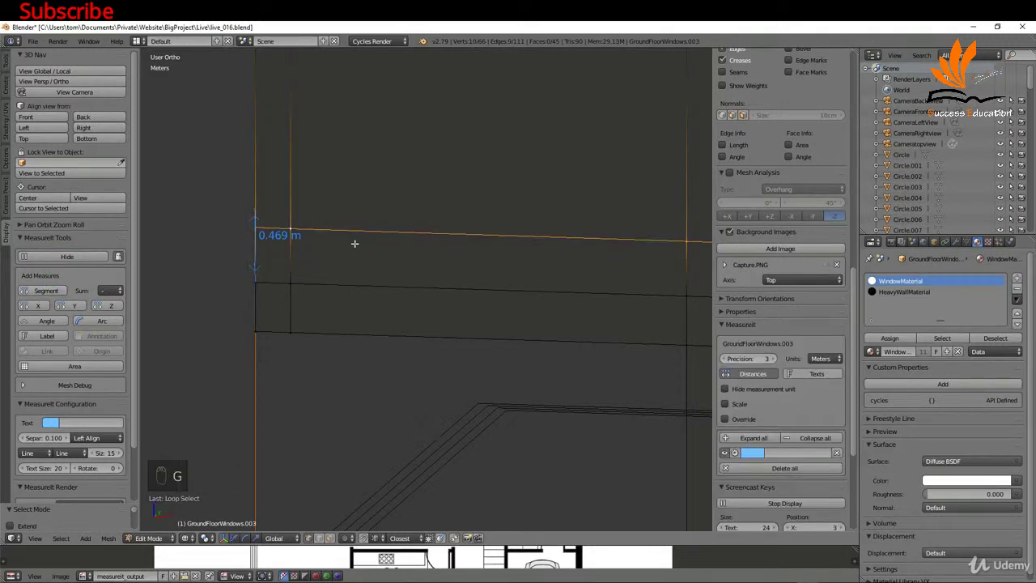
pyautogui.press('g')
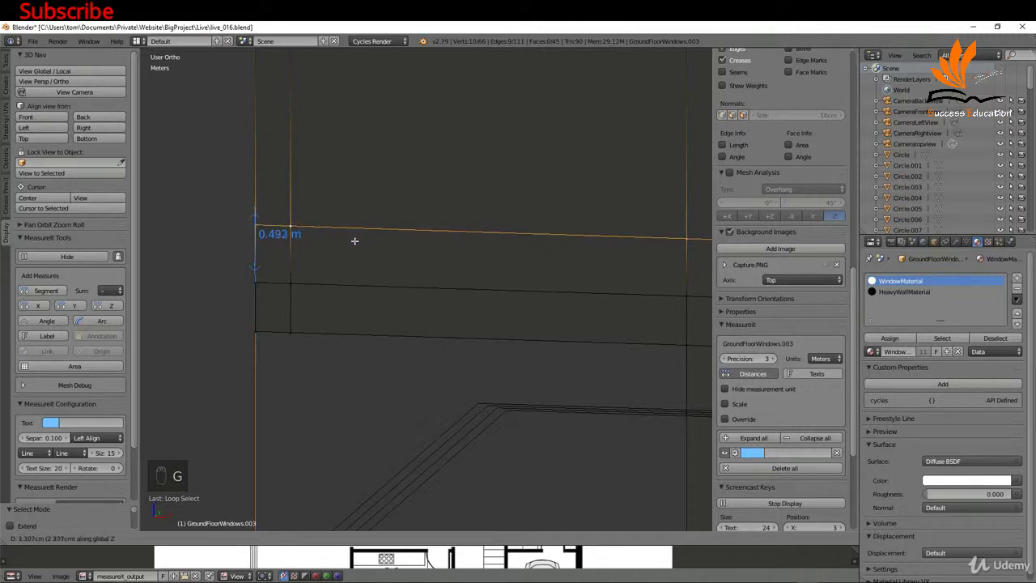
pyautogui.click(355, 241)
pyautogui.moveTo(355, 241); pyautogui.dragTo(384, 268, button='middle')
pyautogui.press('Tab')
# In Object Mode, enable the FirstFloorPlan layer, view it from above, then re-enter Edit Mode on GroundFloorWindows.003
pyautogui.click(348, 267)
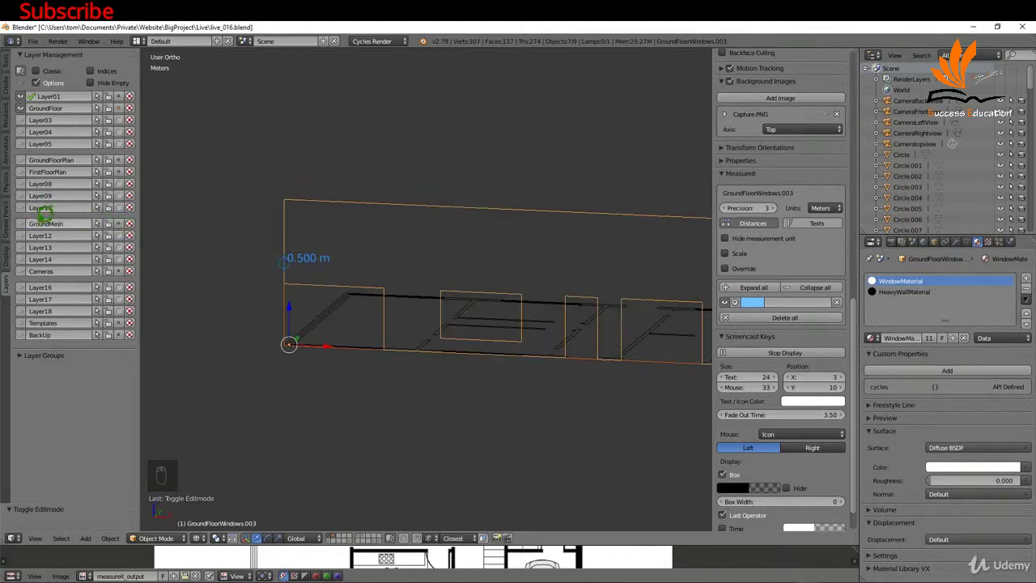
pyautogui.click(32, 172)
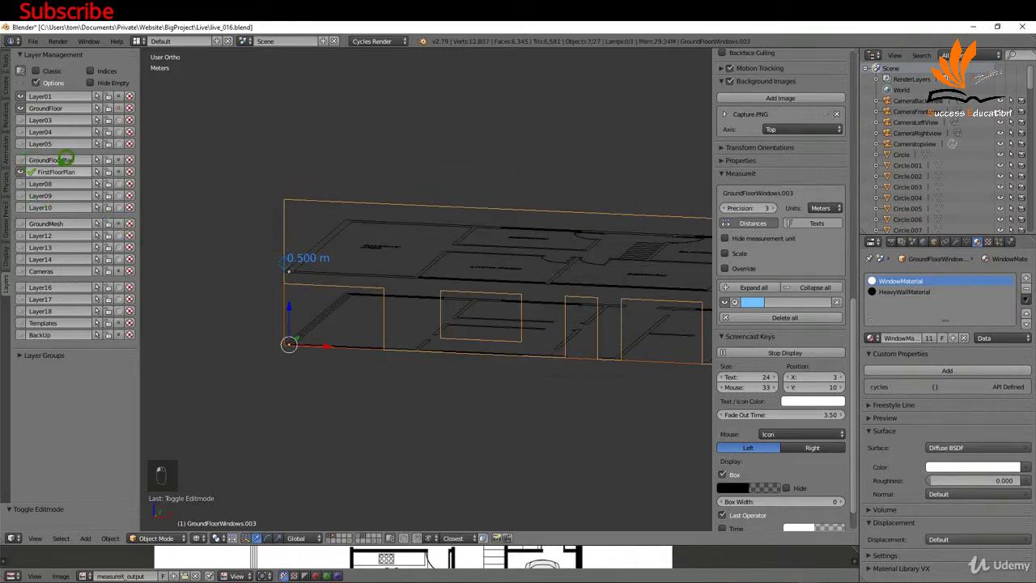
pyautogui.moveTo(371, 278); pyautogui.dragTo(383, 192, button='middle')
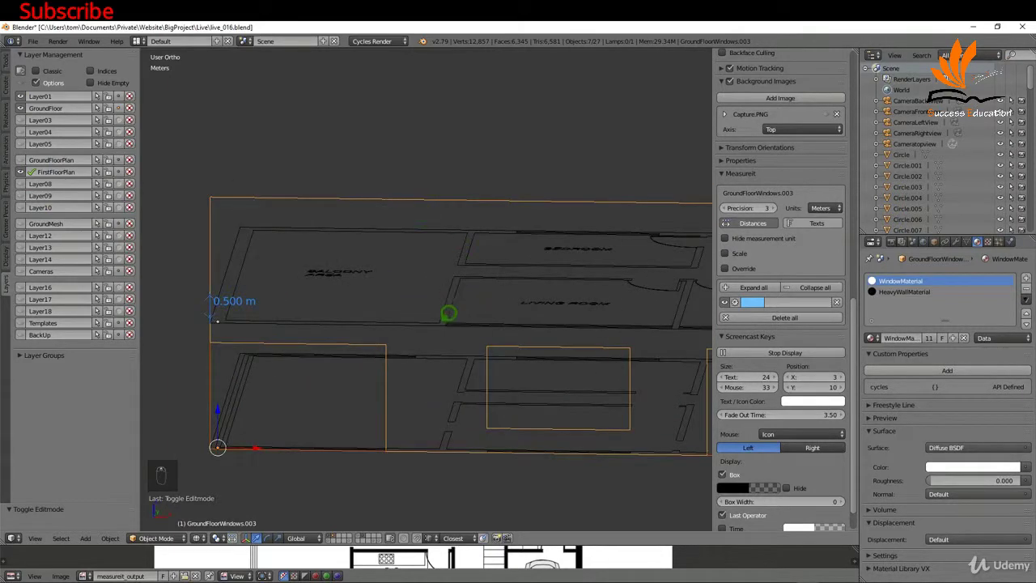
pyautogui.press('Tab')
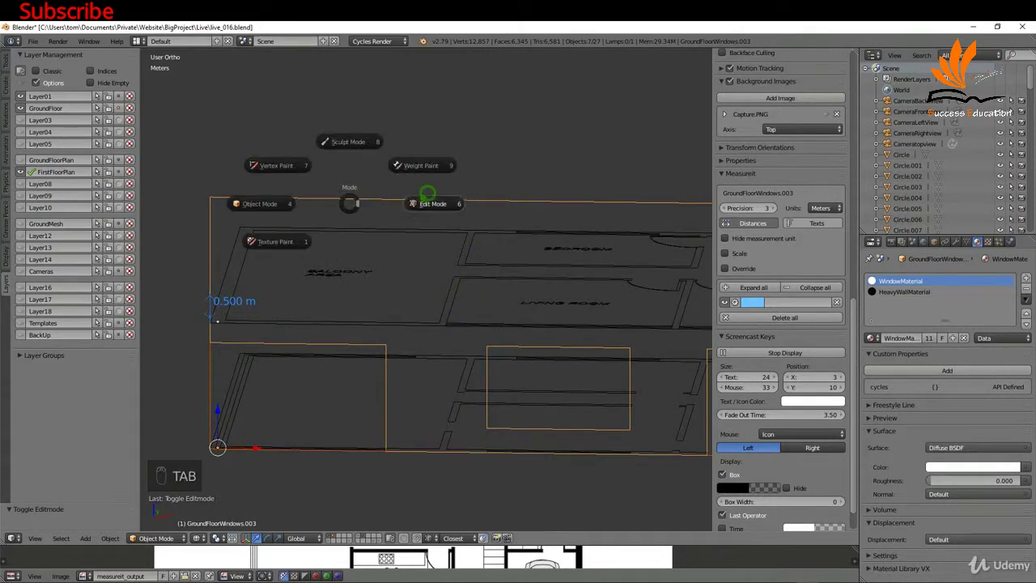
pyautogui.click(421, 204)
pyautogui.moveTo(412, 272); pyautogui.dragTo(400, 293, button='middle')
pyautogui.rightClick(389, 267)
pyautogui.moveTo(394, 219); pyautogui.dragTo(430, 249, button='middle')
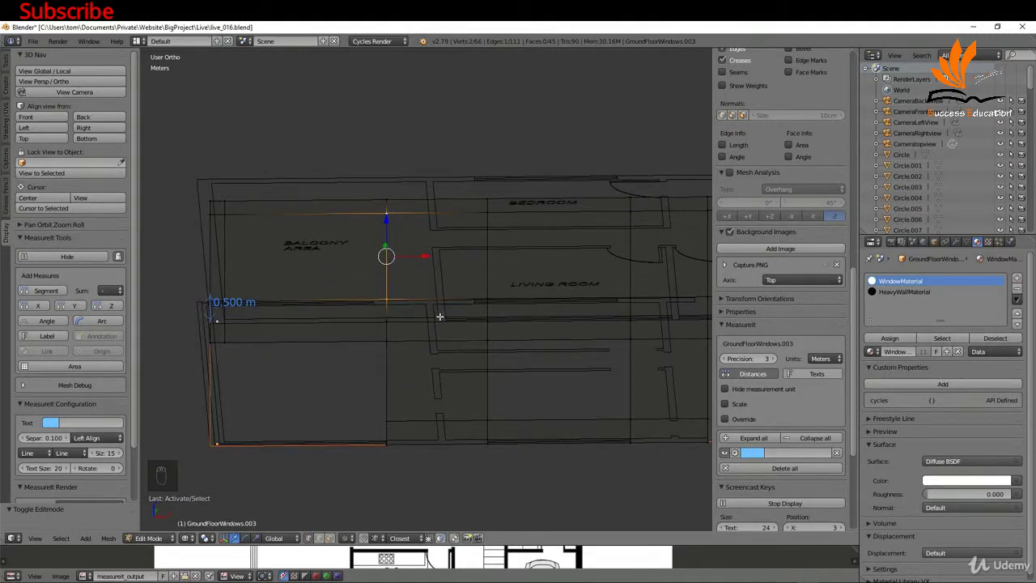
# Slide an edge near the balcony area along X onto the plan's window edge
pyautogui.scroll(3, 440, 316)
pyautogui.rightClick(363, 137)
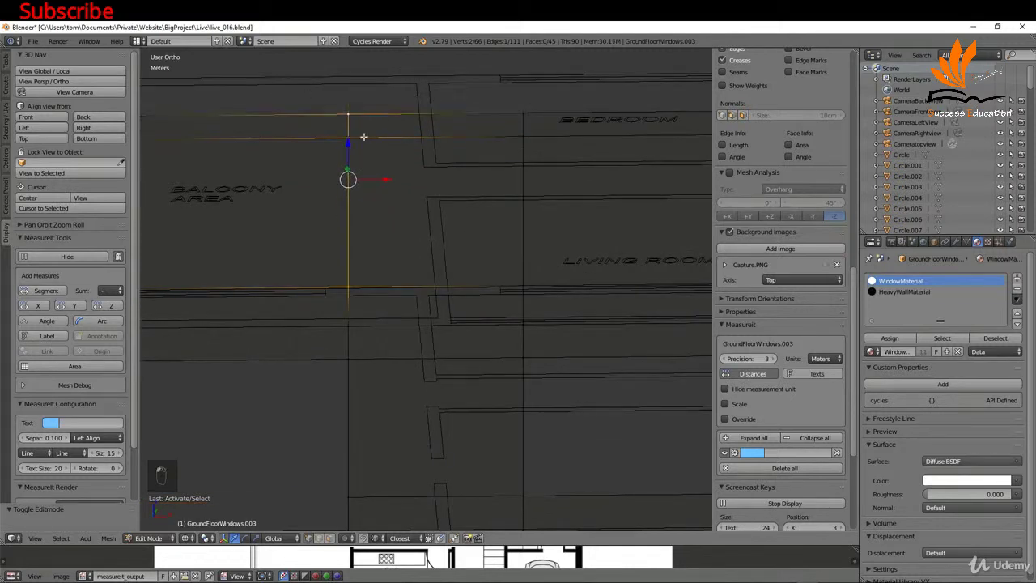
pyautogui.press('g')
pyautogui.press('x')
pyautogui.click(435, 315)
pyautogui.moveTo(408, 308); pyautogui.dragTo(349, 153, button='middle')
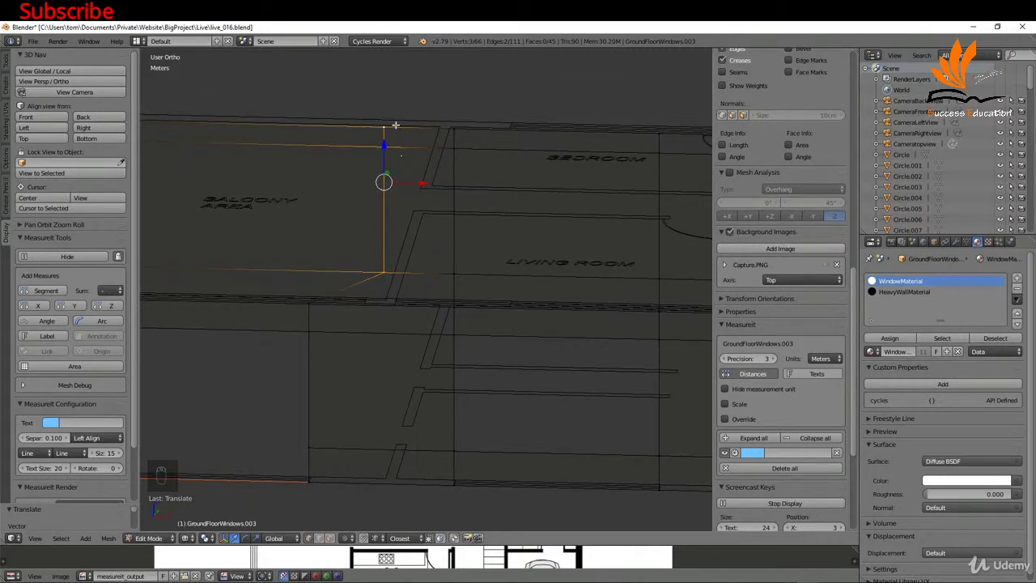
# Add a vertical loop cut through the wall and reposition its lower vertex
pyautogui.hotkey('ctrl', 'r')
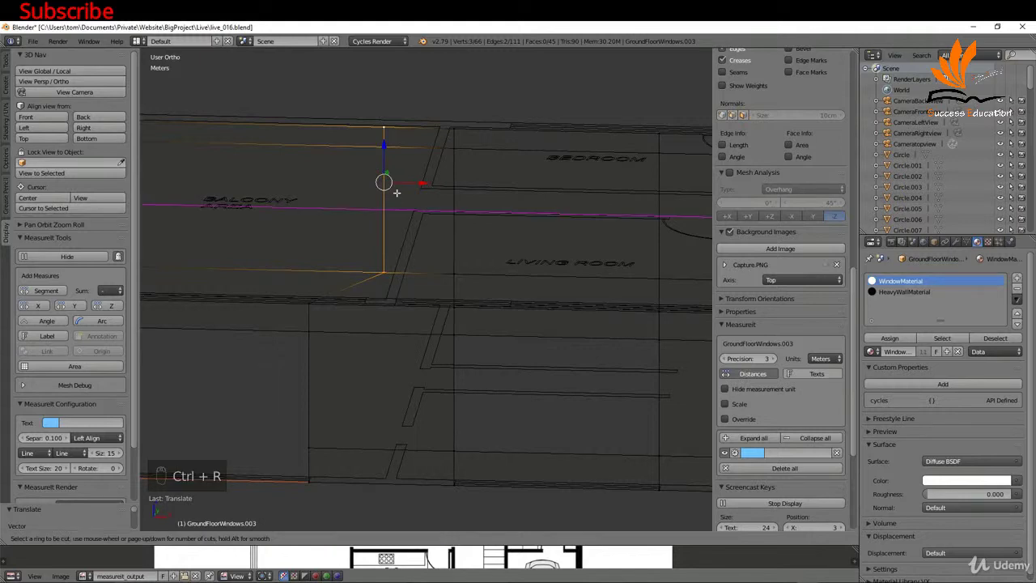
pyautogui.click(395, 143)
pyautogui.click(382, 306)
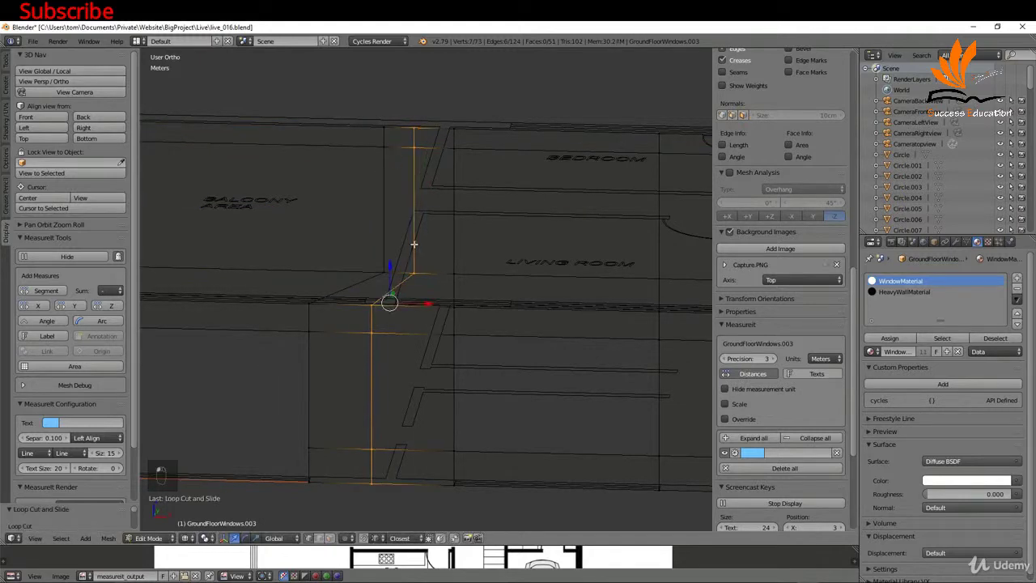
pyautogui.scroll(3, 381, 316)
pyautogui.scroll(-2, 359, 346)
pyautogui.scroll(2, 393, 300)
pyautogui.keyDown('shift'); pyautogui.moveTo(394, 300); pyautogui.dragTo(393, 331, button='middle'); pyautogui.keyUp('shift')
pyautogui.press('g')
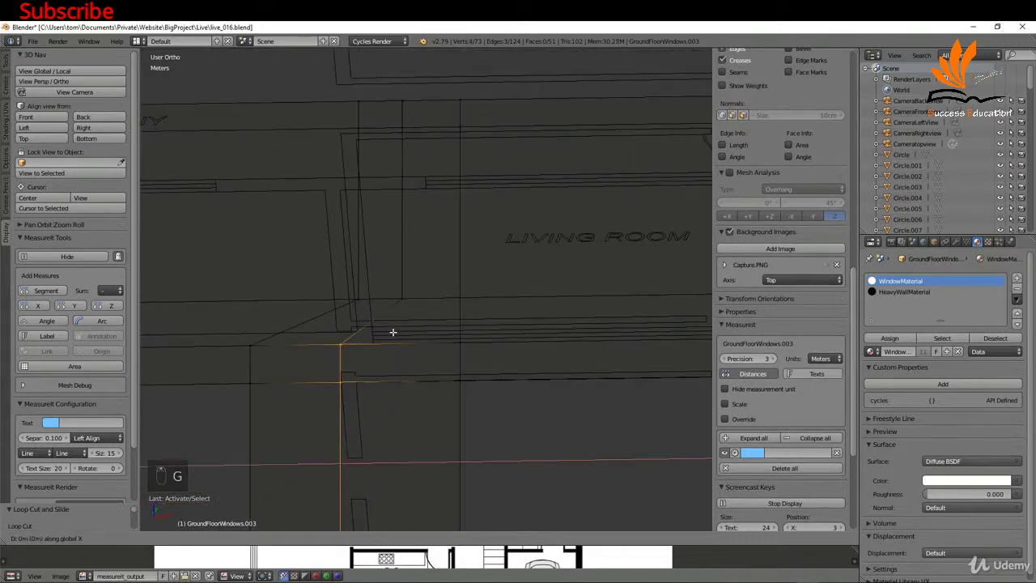
pyautogui.click(410, 292)
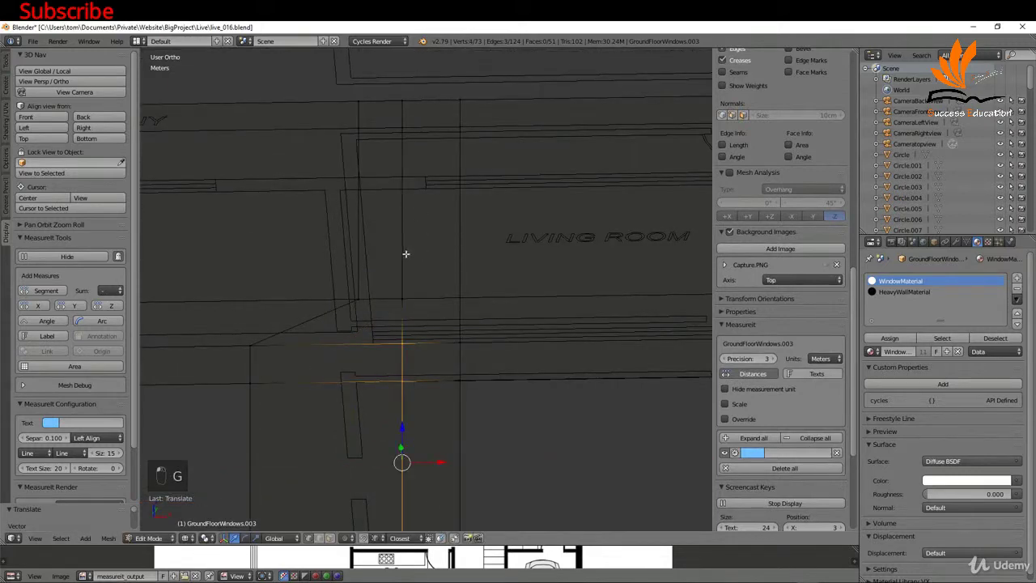
# Move the vertical edge loop 29.19 cm along X
pyautogui.keyDown('alt'); pyautogui.rightClick(406, 297); pyautogui.keyUp('alt')
pyautogui.keyDown('alt'); pyautogui.rightClick(402, 309); pyautogui.keyUp('alt')
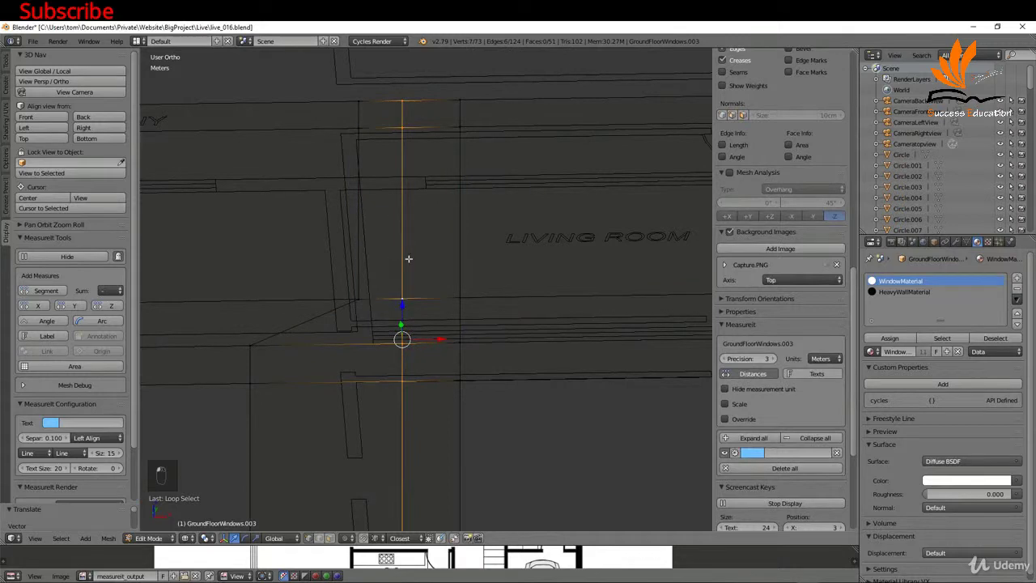
pyautogui.moveTo(383, 369); pyautogui.dragTo(370, 346, button='middle')
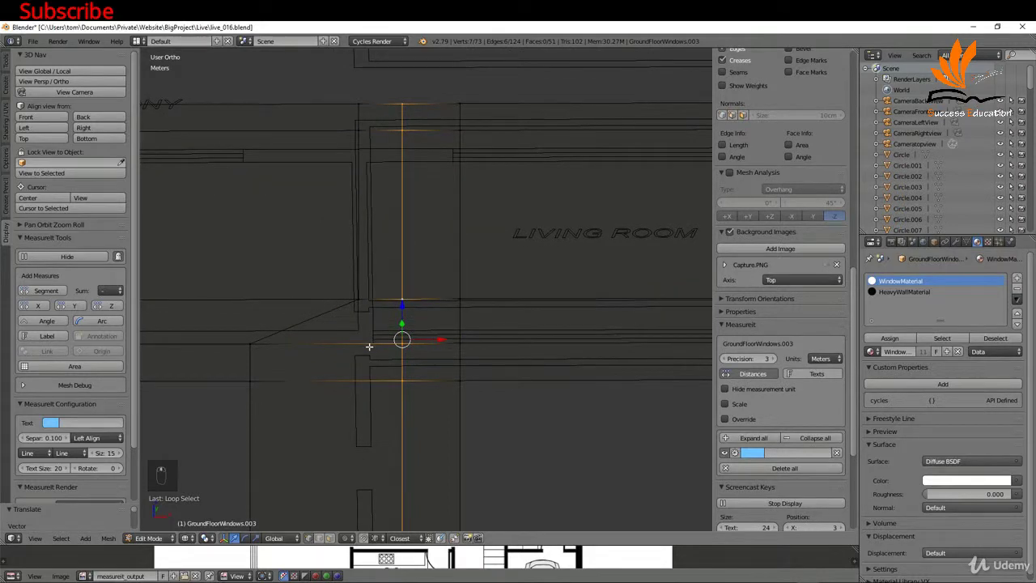
pyautogui.press('g')
pyautogui.press('x')
pyautogui.click(369, 346)
# Add another vertical loop cut and move it onto a window edge of the plan
pyautogui.scroll(-4, 366, 350)
pyautogui.moveTo(362, 367); pyautogui.dragTo(529, 212, button='middle')
pyautogui.click(529, 210)
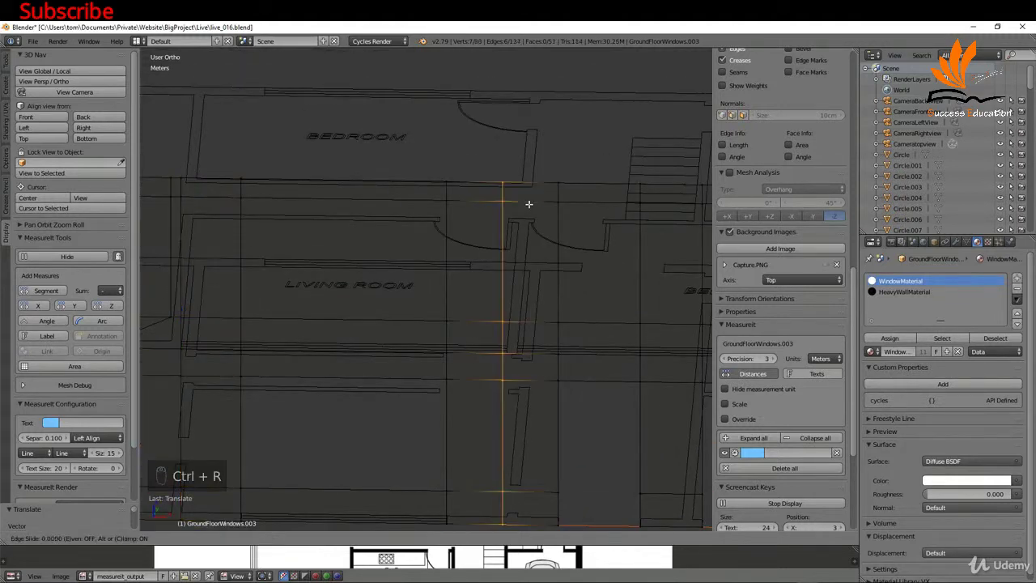
pyautogui.click(513, 259)
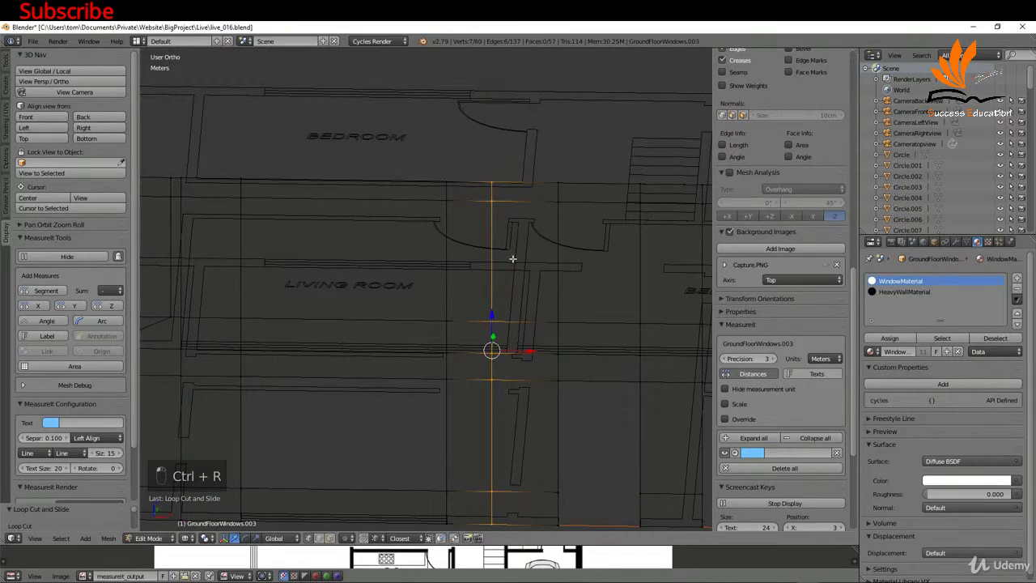
pyautogui.press('g')
pyautogui.click(516, 349)
pyautogui.moveTo(517, 350); pyautogui.dragTo(459, 224, button='middle')
# Add a further vertical loop cut and move it 38.24 cm along X
pyautogui.hotkey('ctrl', 'r')
pyautogui.click(458, 182)
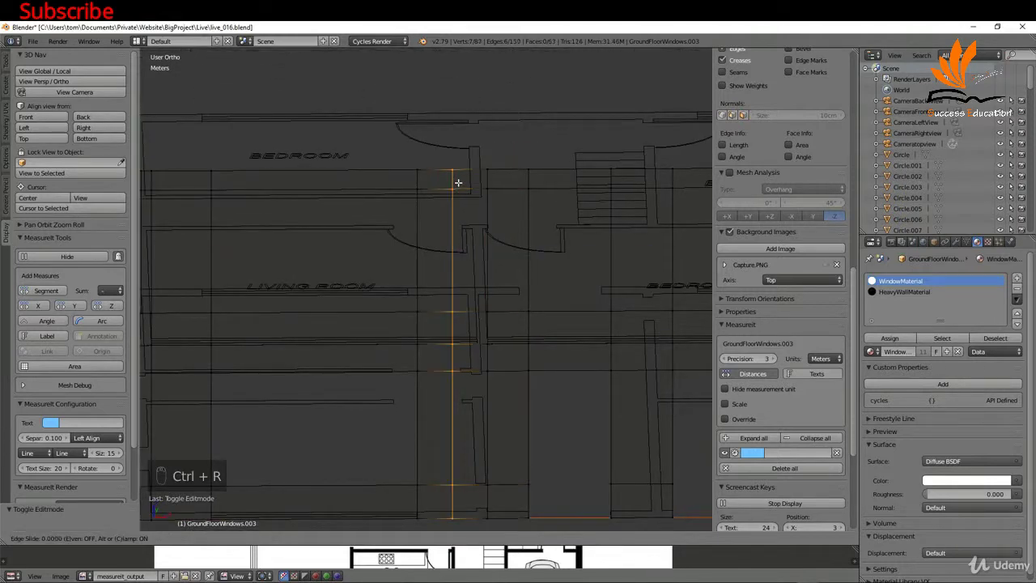
pyautogui.click(458, 190)
pyautogui.press('KP_Decimal')
pyautogui.moveTo(462, 360); pyautogui.dragTo(467, 353, button='middle')
pyautogui.scroll(1, 472, 349)
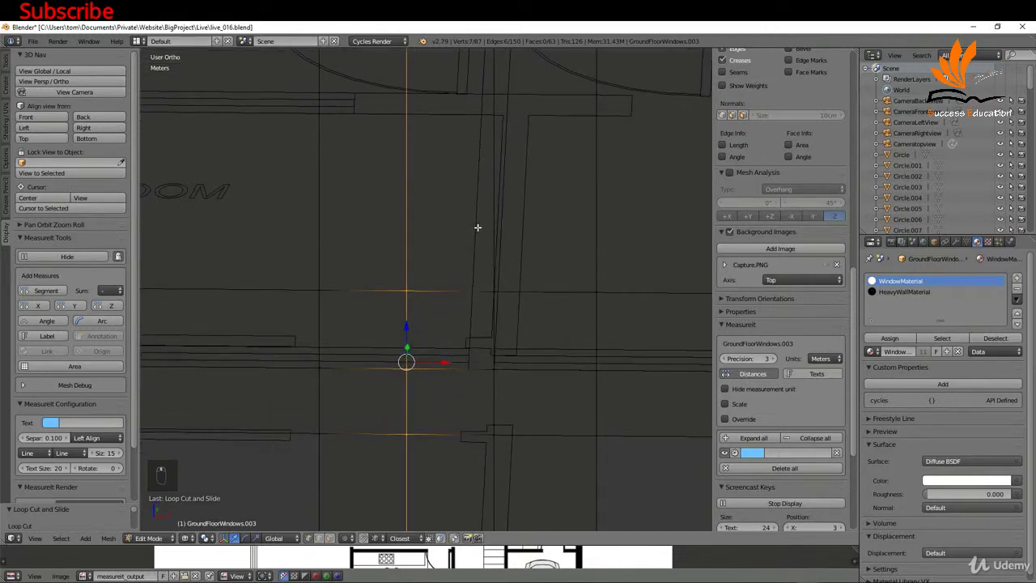
pyautogui.press('g')
pyautogui.press('x')
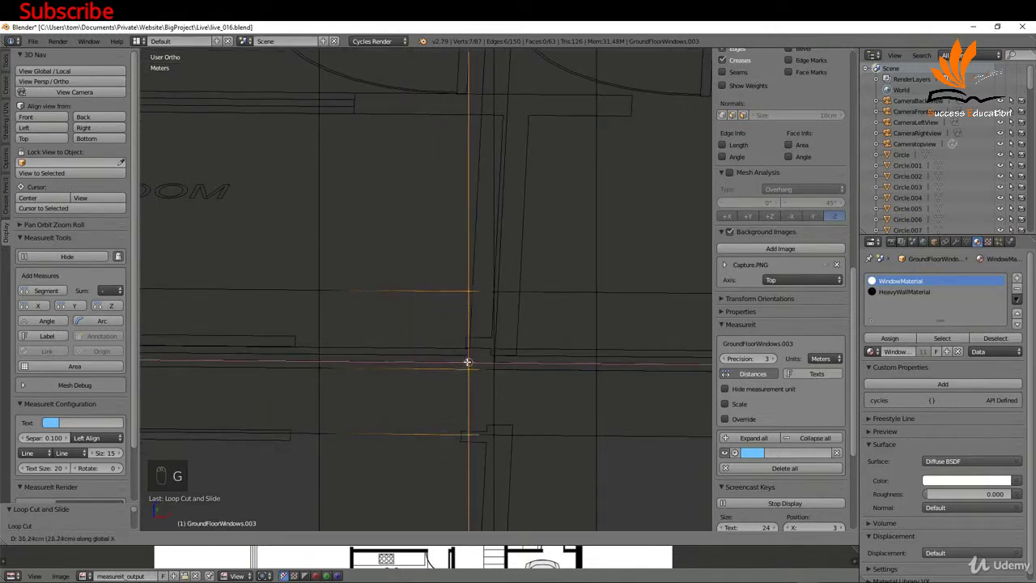
pyautogui.click(467, 367)
pyautogui.moveTo(467, 367); pyautogui.dragTo(385, 257, button='middle')
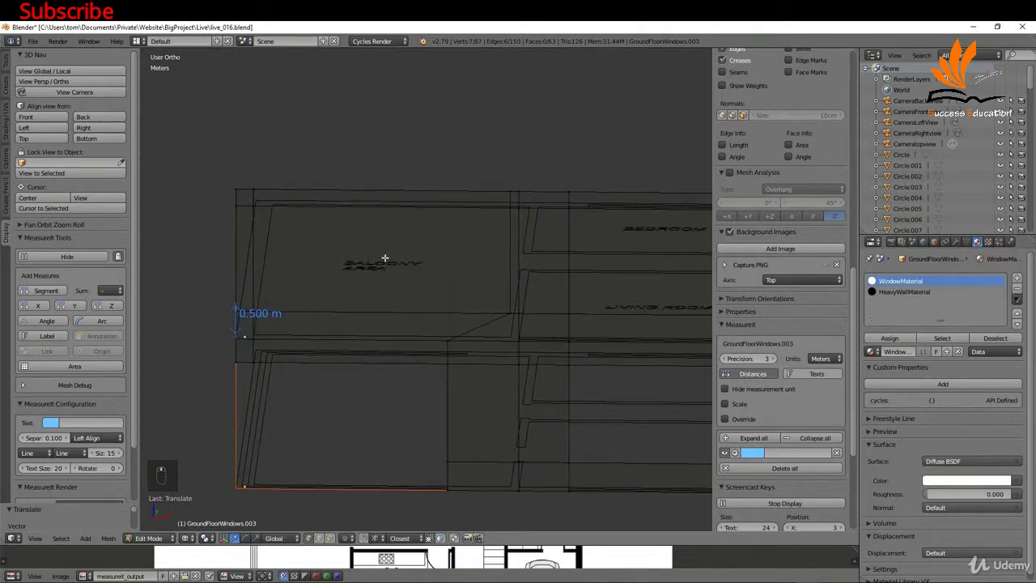
# Delete the large balcony face and the narrow left strip face
pyautogui.hotkey('ctrl', 'Tab')
pyautogui.click(381, 283)
pyautogui.rightClick(381, 259)
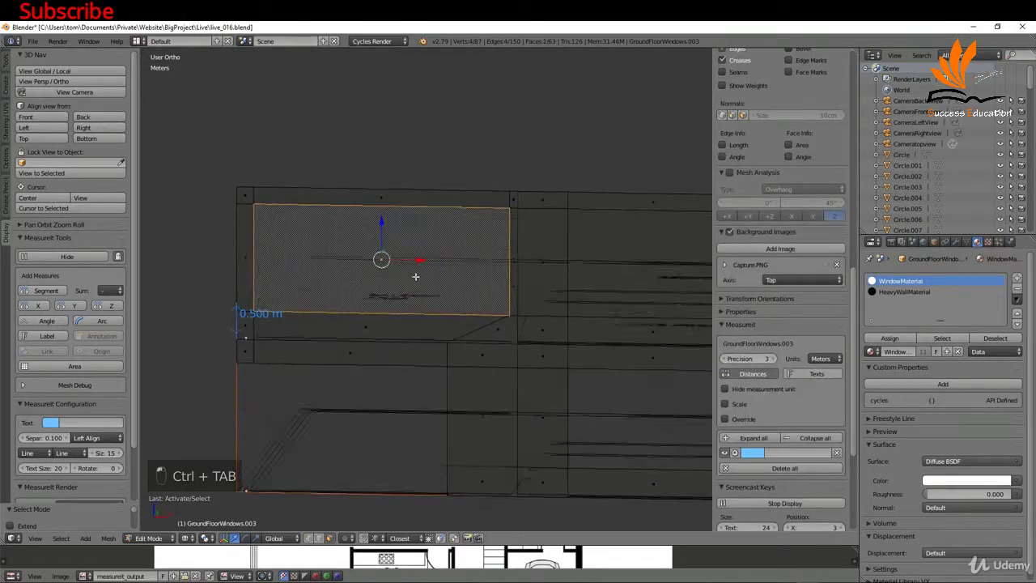
pyautogui.keyDown('shift'); pyautogui.rightClick(248, 250); pyautogui.keyUp('shift')
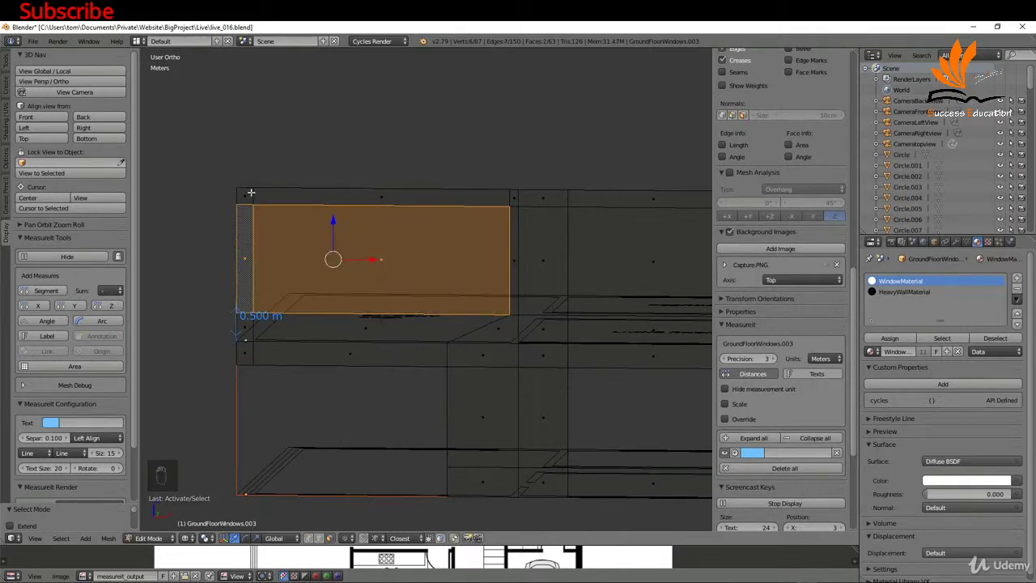
pyautogui.press('Delete')
pyautogui.click(300, 241)
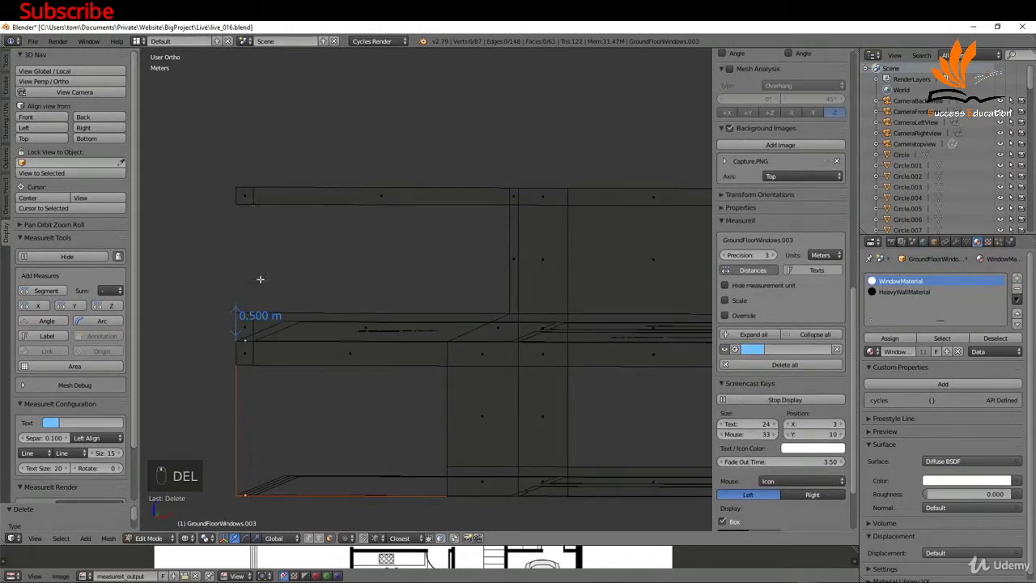
# Separate the three living-room window faces into their own mesh
pyautogui.moveTo(301, 281); pyautogui.dragTo(599, 257, button='middle')
pyautogui.rightClick(521, 250)
pyautogui.keyDown('shift'); pyautogui.rightClick(429, 237); pyautogui.keyUp('shift')
pyautogui.keyDown('shift'); pyautogui.rightClick(598, 257); pyautogui.keyUp('shift')
pyautogui.moveTo(559, 289); pyautogui.dragTo(545, 304, button='middle')
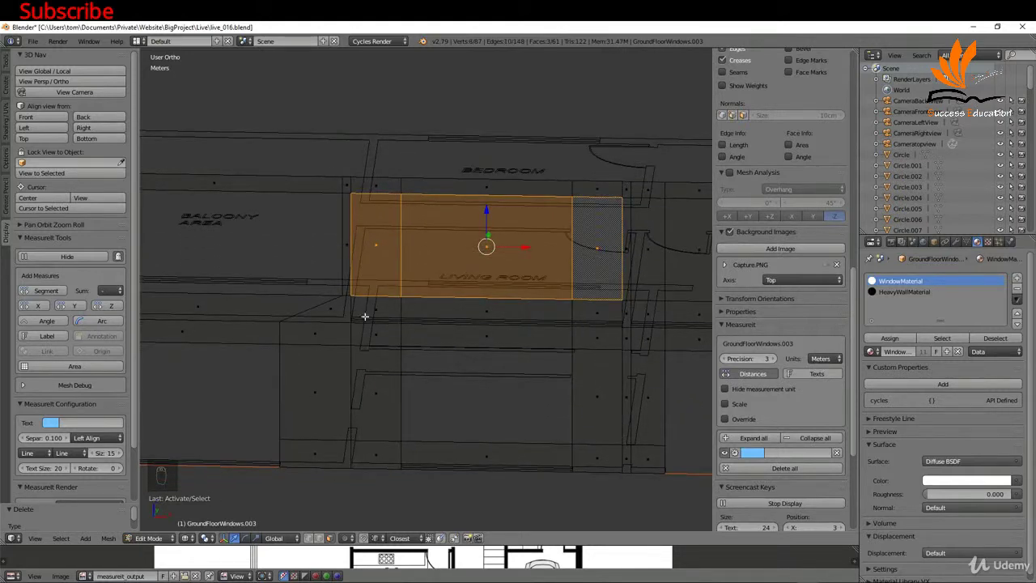
pyautogui.press('p')
pyautogui.click(526, 250)
pyautogui.moveTo(537, 250); pyautogui.dragTo(534, 298, button='middle')
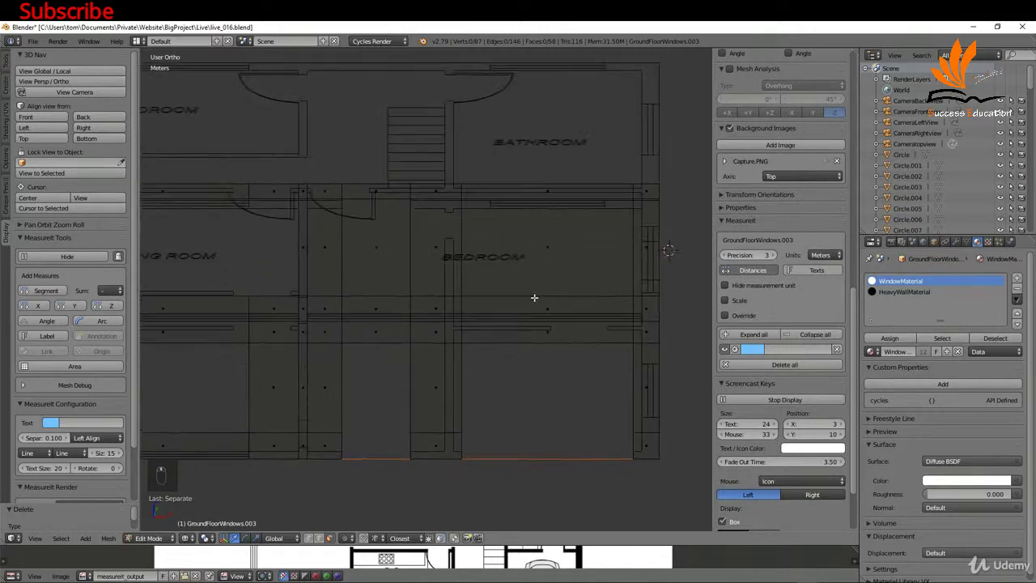
# Move a vertical edge near the bathroom 15 cm along X
pyautogui.click(375, 254)
pyautogui.keyDown('shift'); pyautogui.click(458, 280); pyautogui.keyUp('shift')
pyautogui.keyDown('shift'); pyautogui.click(546, 263); pyautogui.keyUp('shift')
pyautogui.moveTo(607, 288); pyautogui.dragTo(637, 273, button='middle')
pyautogui.hotkey('ctrl', 'Tab')
pyautogui.click(622, 243)
pyautogui.rightClick(630, 213)
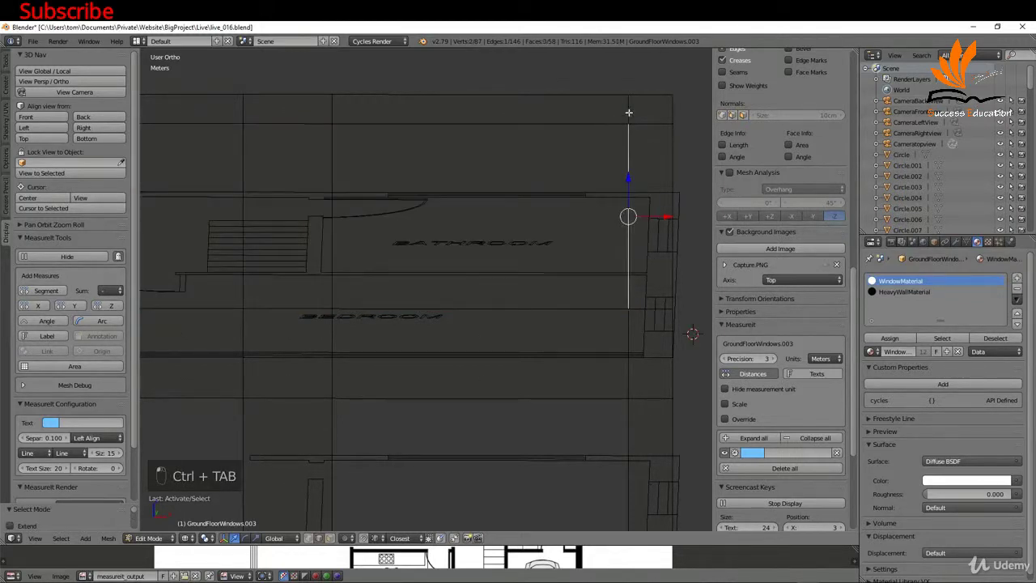
pyautogui.moveTo(668, 344); pyautogui.dragTo(643, 335, button='middle')
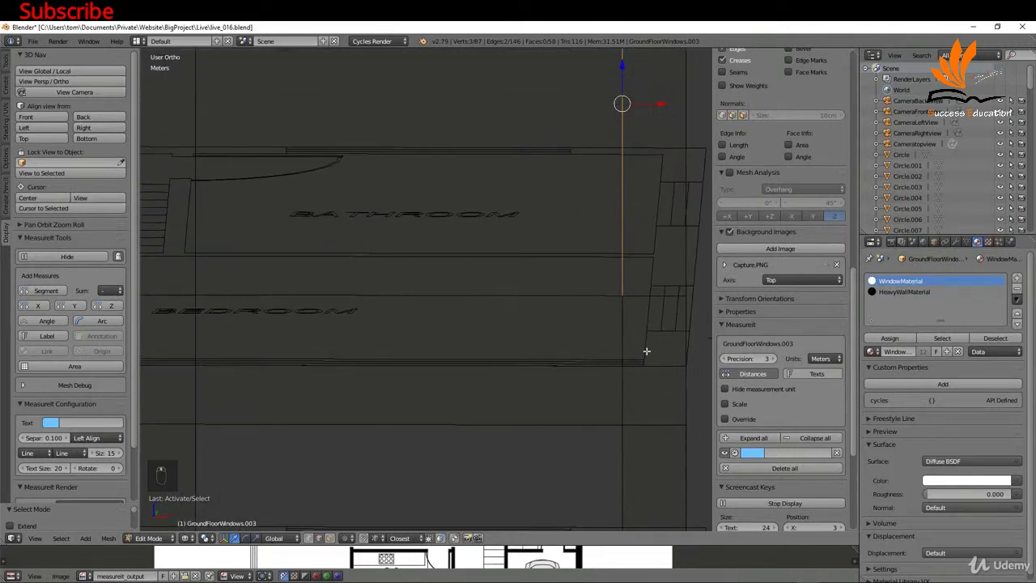
pyautogui.press('g')
pyautogui.press('x')
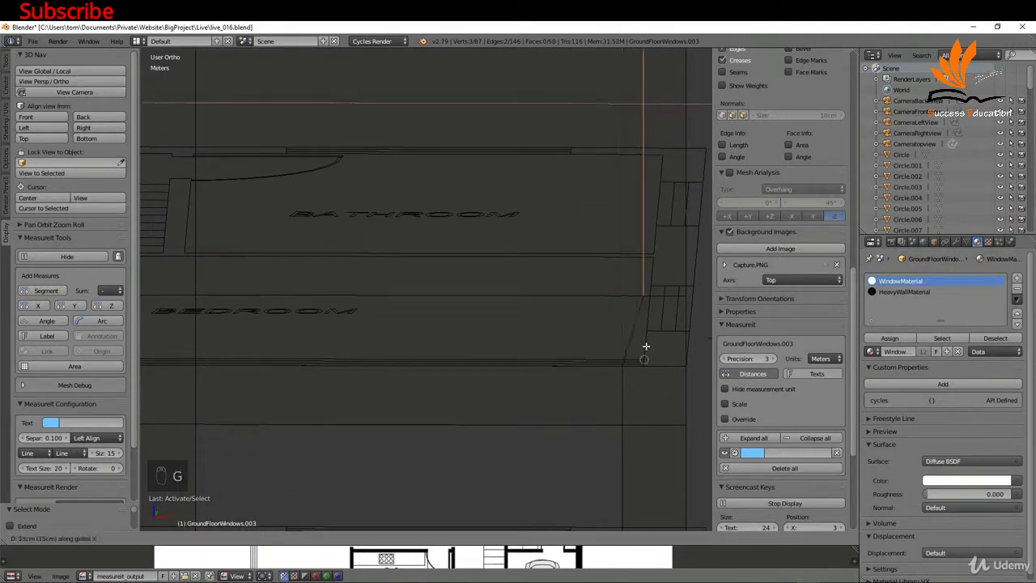
pyautogui.click(643, 366)
pyautogui.moveTo(643, 366); pyautogui.dragTo(579, 317, button='middle')
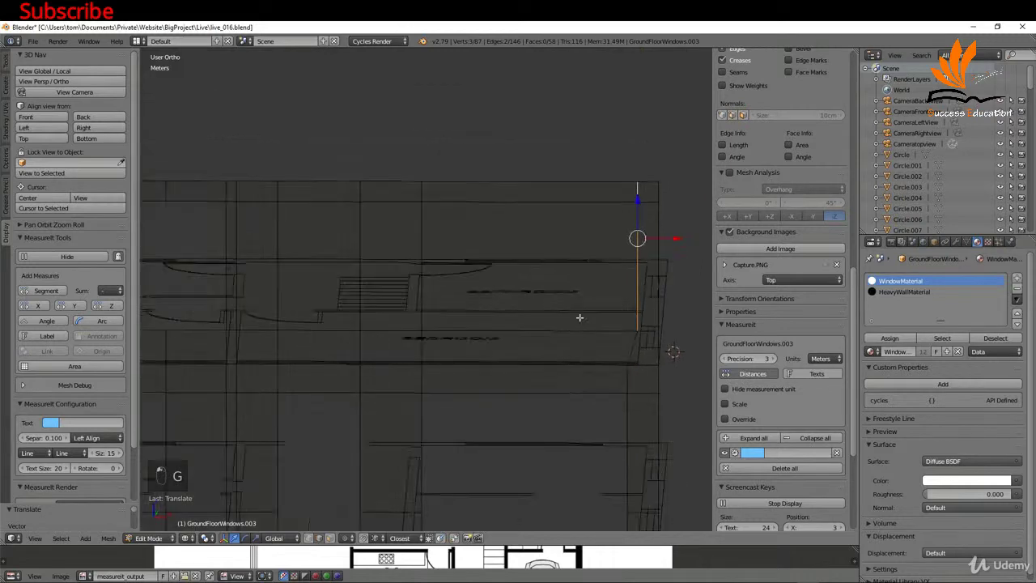
# Separate three first-floor faces over the bathroom into their own mesh
pyautogui.hotkey('ctrl', 'Tab')
pyautogui.click(567, 326)
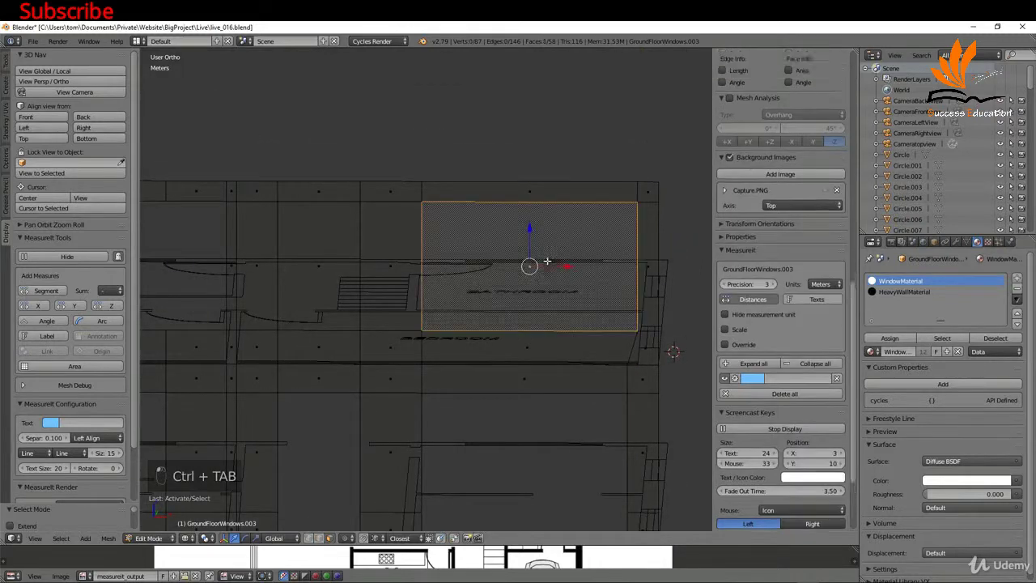
pyautogui.keyDown('shift'); pyautogui.click(394, 262); pyautogui.keyUp('shift')
pyautogui.keyDown('shift'); pyautogui.click(334, 269); pyautogui.keyUp('shift')
pyautogui.moveTo(465, 362); pyautogui.dragTo(444, 340, button='middle')
pyautogui.press('p')
pyautogui.click(459, 355)
# Return to Object Mode and view the wall from the front (Numpad 1)
pyautogui.press('Tab')
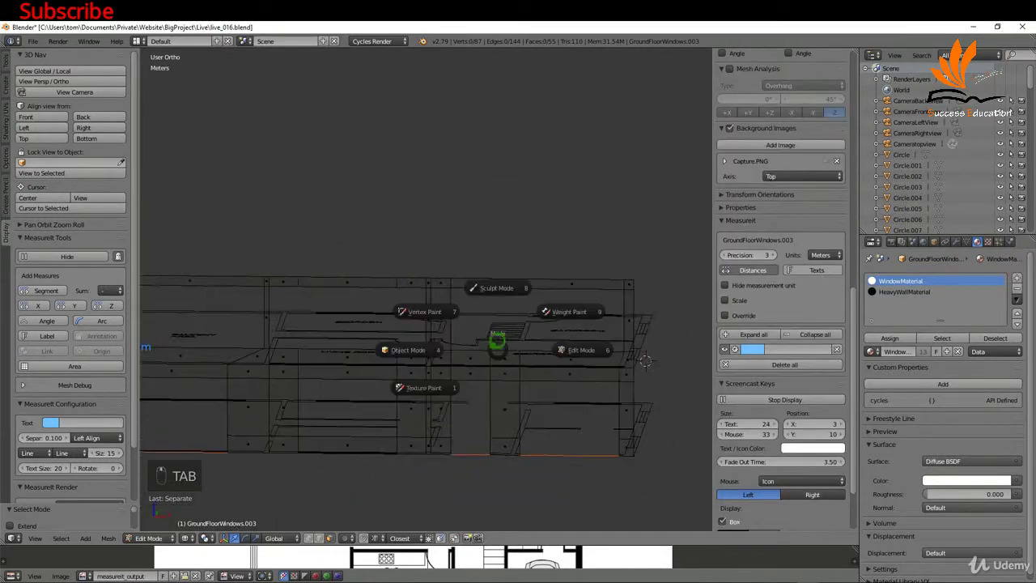
pyautogui.click(496, 348)
pyautogui.press('KP_1')
pyautogui.scroll(-2, 613, 336)
pyautogui.scroll(1, 550, 348)
pyautogui.scroll(1, 306, 259)
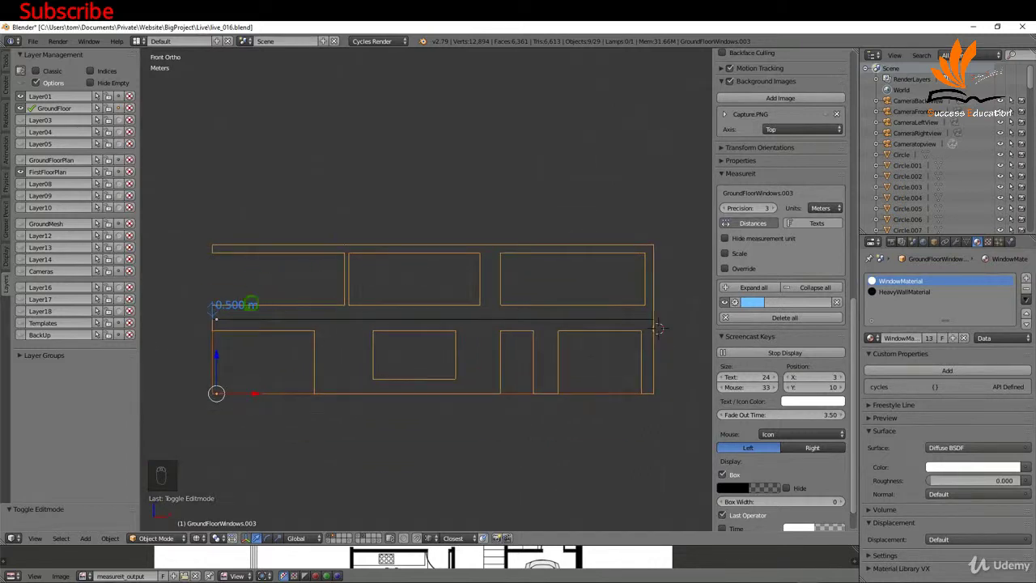